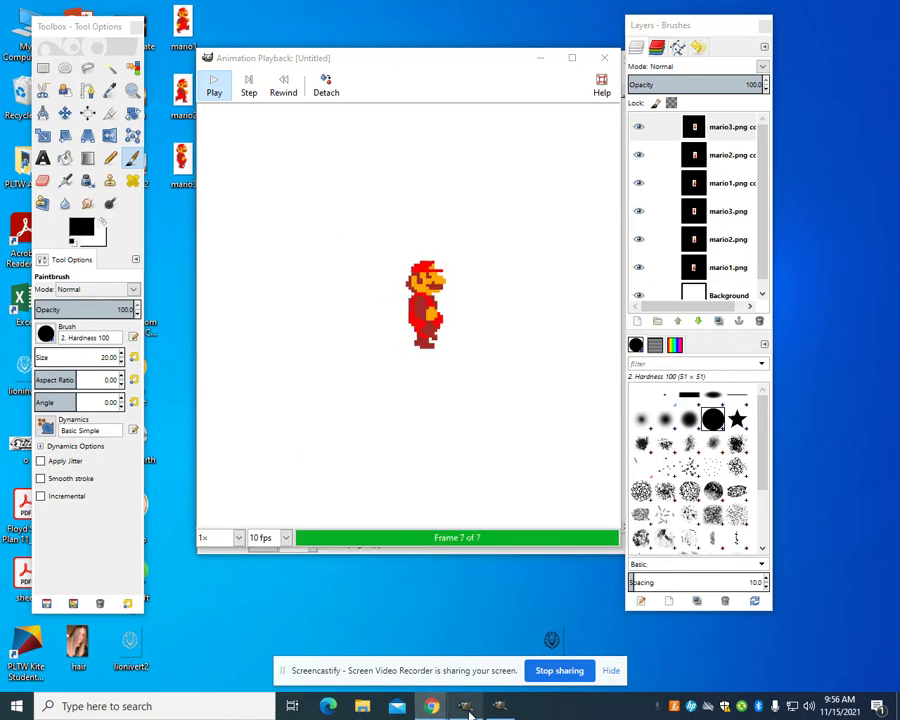
# Step: Close Animation Playback, create a blank 600×600 image, and reposition its window and the Layers dock
pyautogui.moveTo(469, 712)
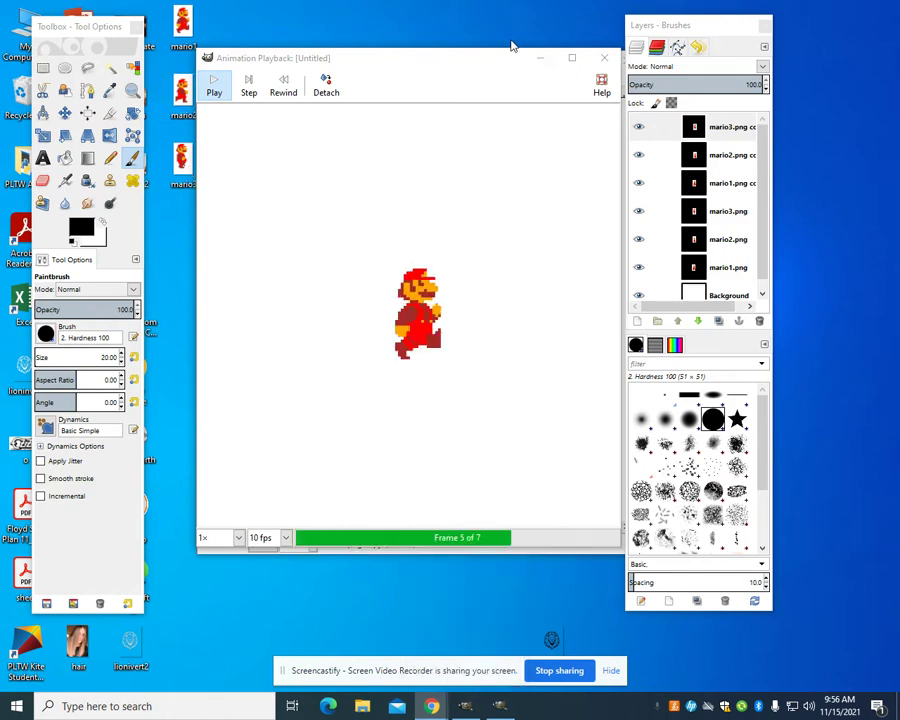
pyautogui.click(604, 57)
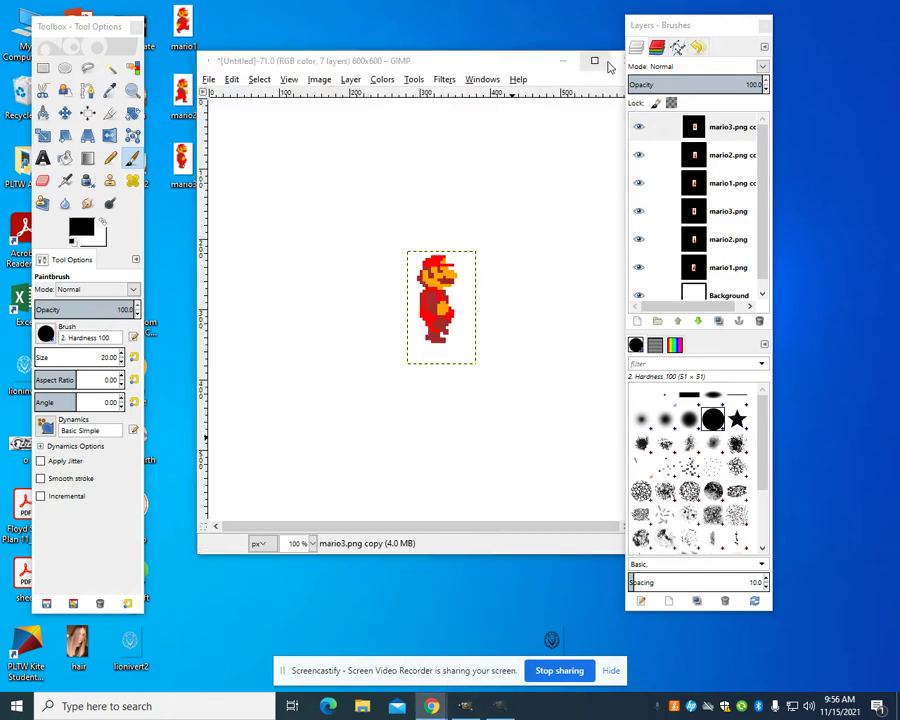
pyautogui.click(209, 80)
pyautogui.click(217, 94)
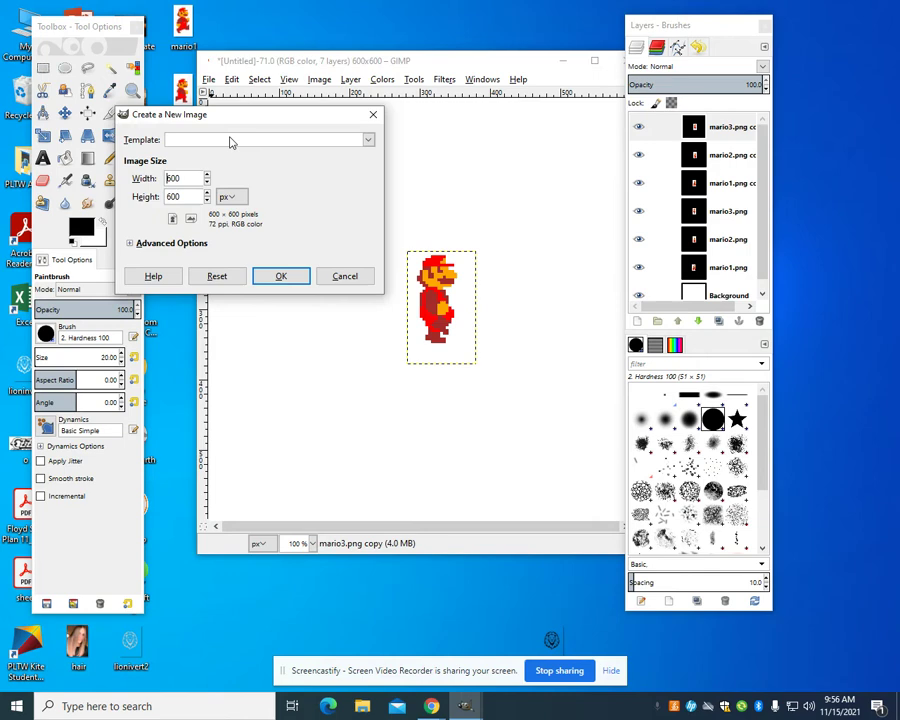
pyautogui.click(284, 276)
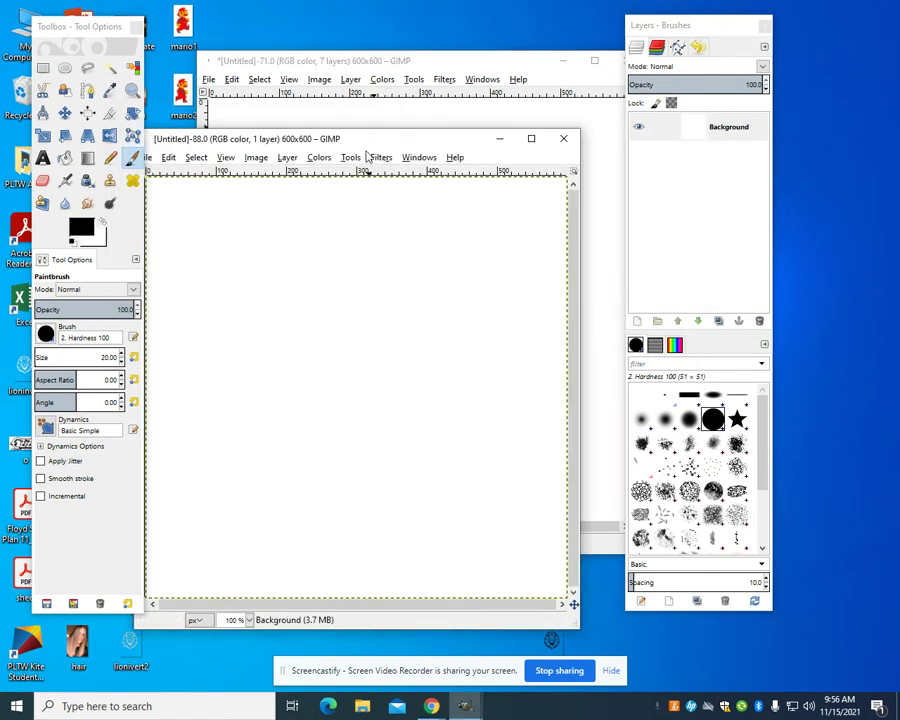
pyautogui.moveTo(367, 153); pyautogui.dragTo(413, 89)
pyautogui.moveTo(715, 40)
pyautogui.mouseDown()
pyautogui.moveTo(732, 34)
pyautogui.moveTo(757, 46)
pyautogui.mouseUp()
# Step: Open mario1.png and mario2.png as layers in the new image
pyautogui.click(192, 93)
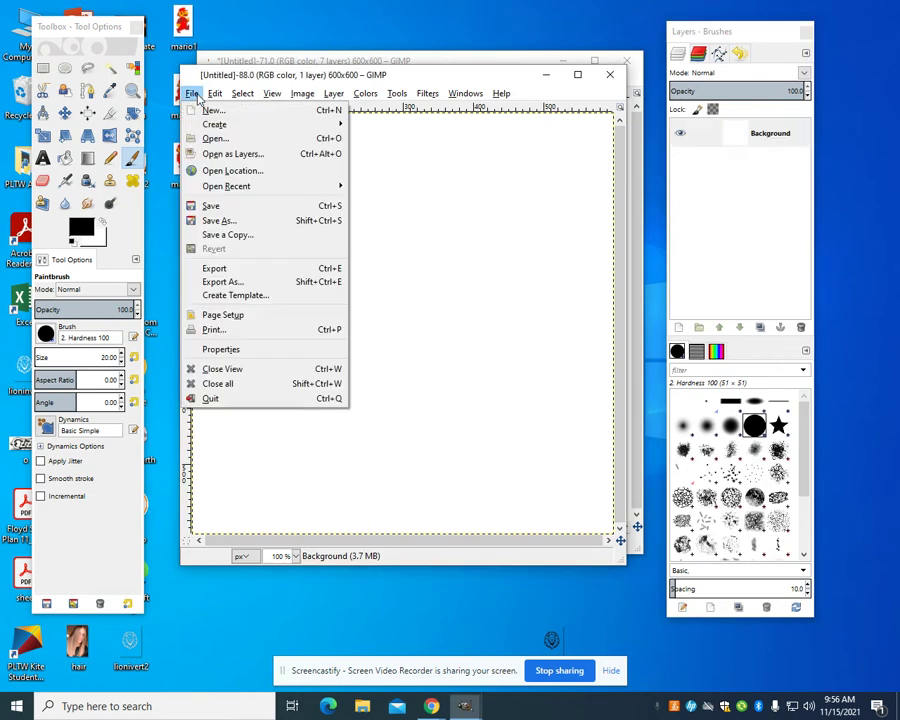
pyautogui.click(224, 155)
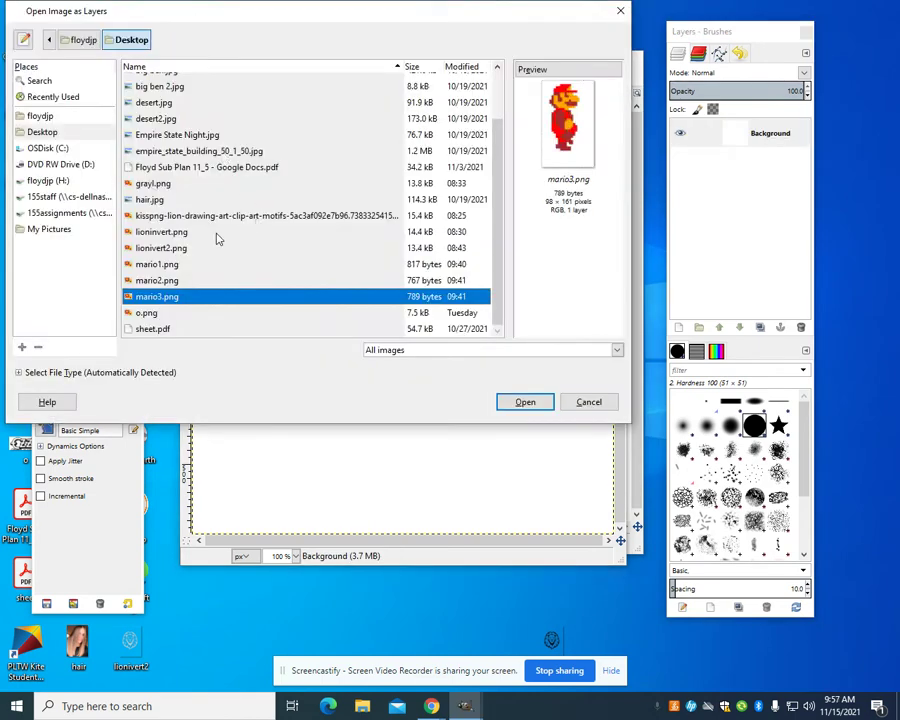
pyautogui.click(168, 266)
pyautogui.click(520, 402)
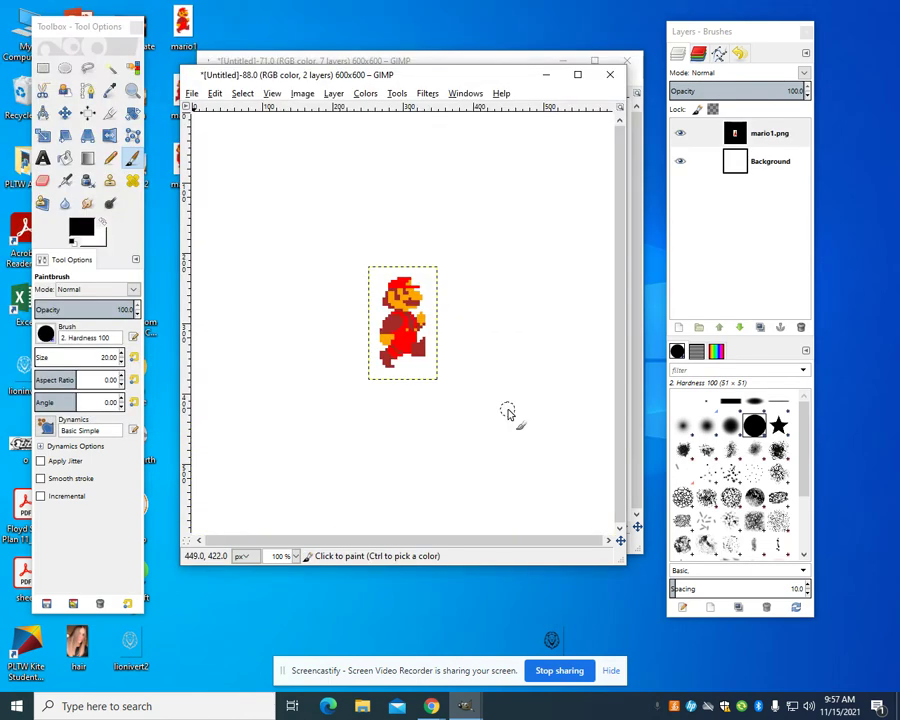
pyautogui.click(191, 93)
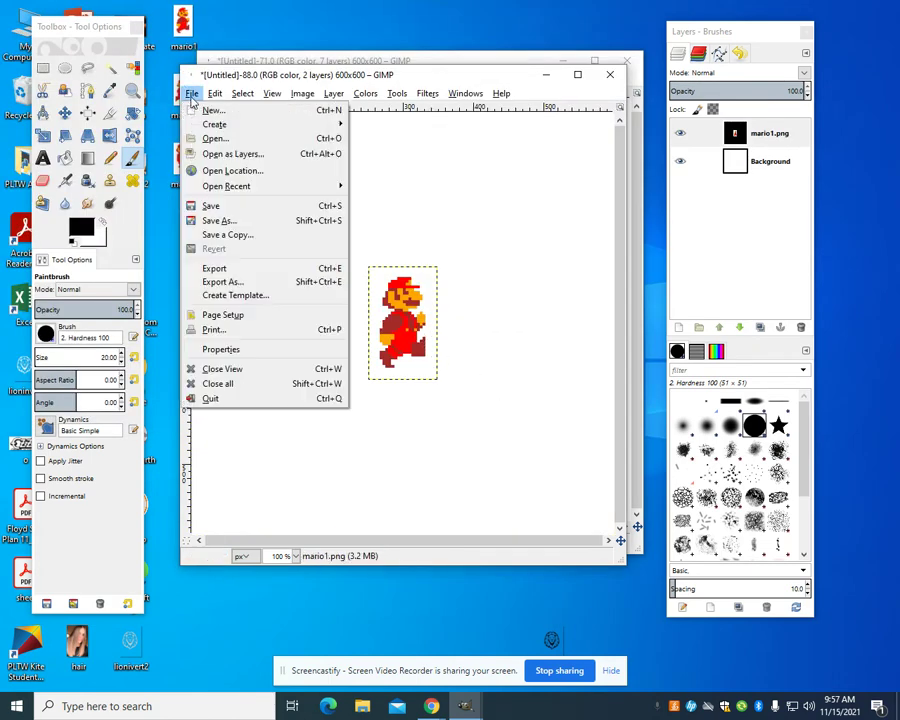
pyautogui.click(218, 152)
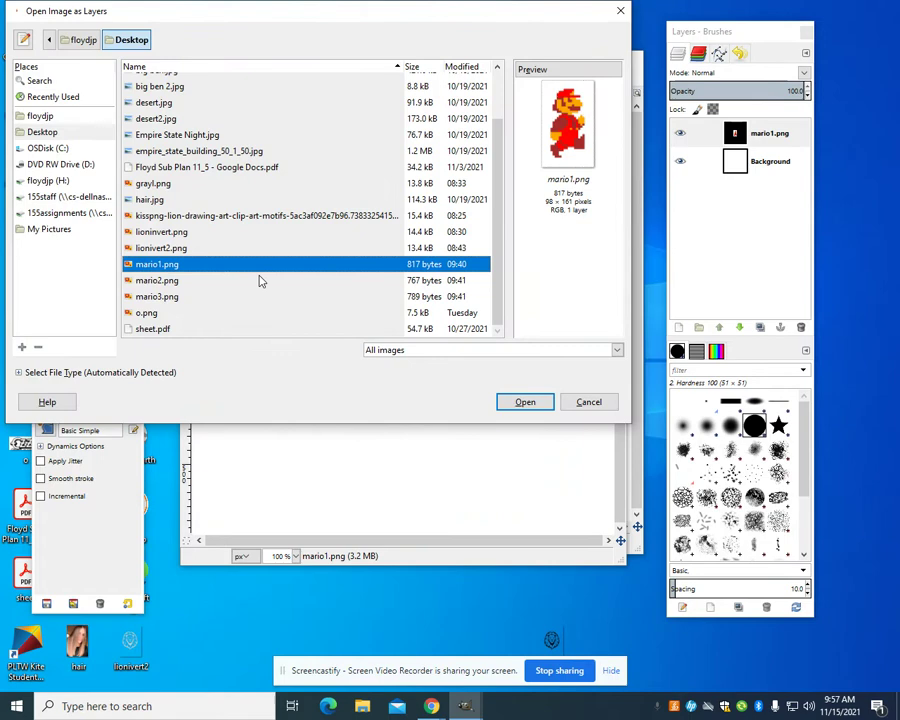
pyautogui.click(262, 281)
pyautogui.click(522, 402)
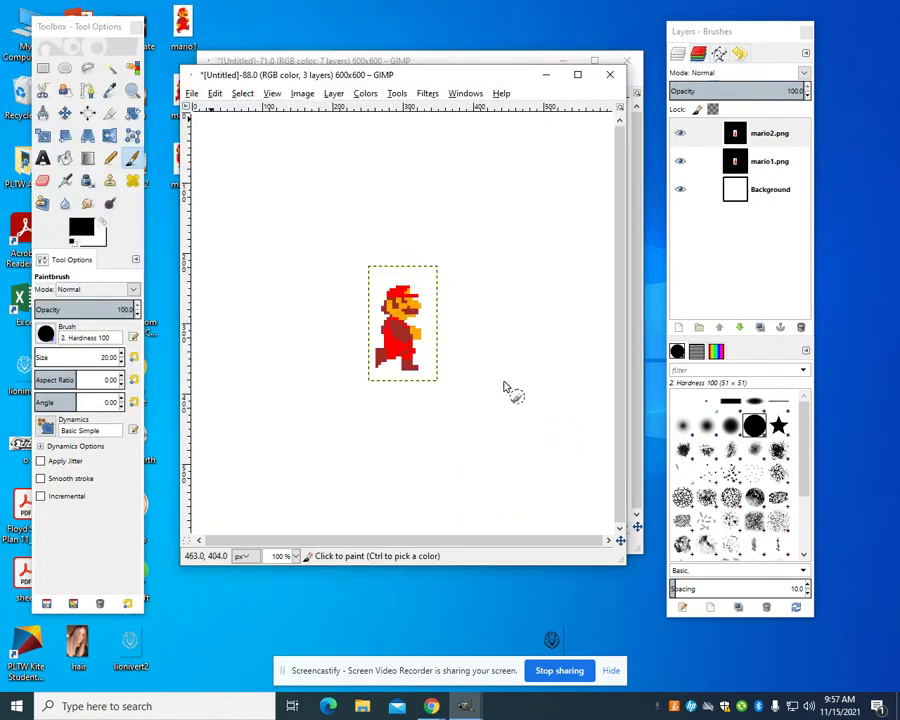
# Step: Add mario3.png as a third layer and select it at the top of the stack
pyautogui.click(193, 94)
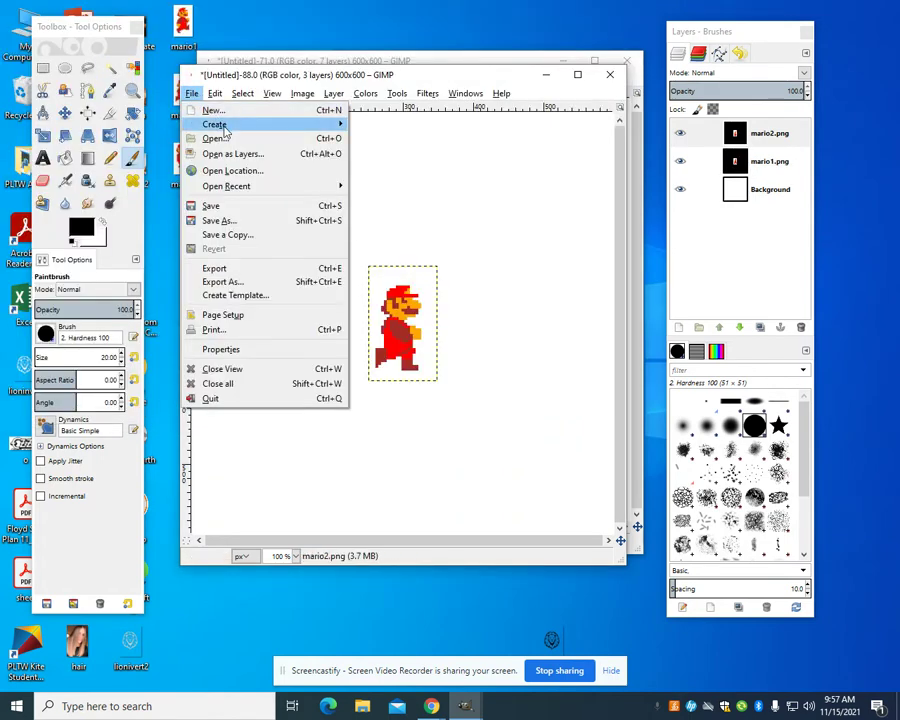
pyautogui.click(226, 153)
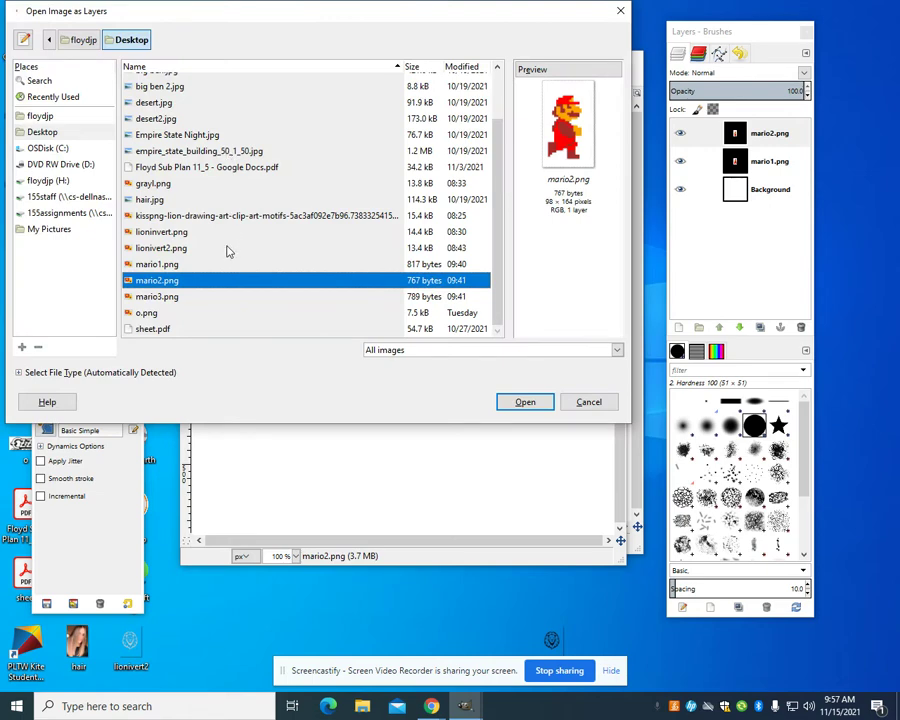
pyautogui.click(193, 297)
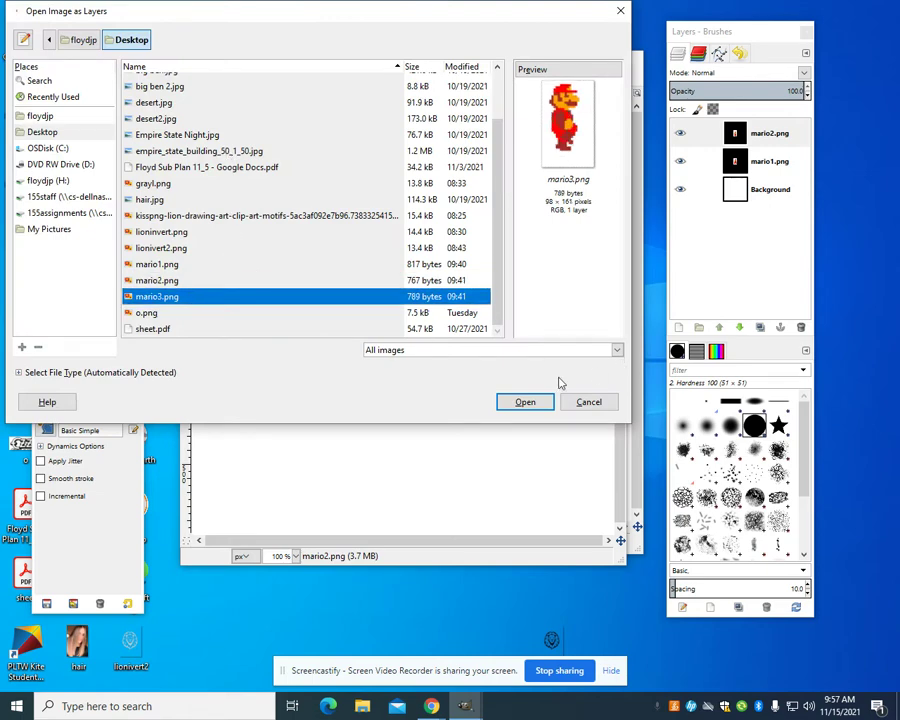
pyautogui.click(525, 402)
pyautogui.click(778, 190)
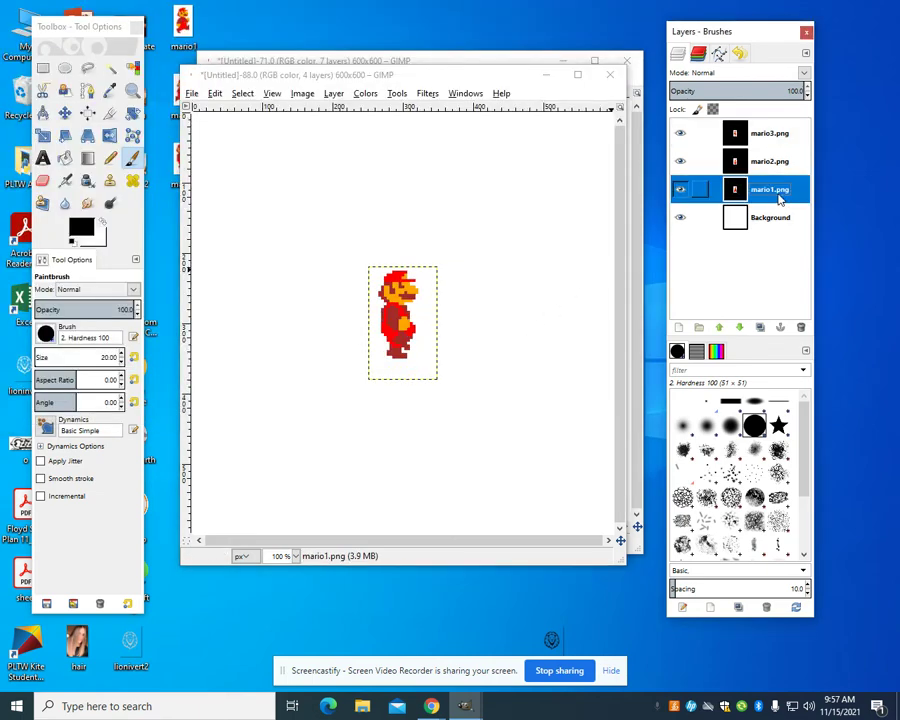
pyautogui.click(776, 163)
pyautogui.press('Up')
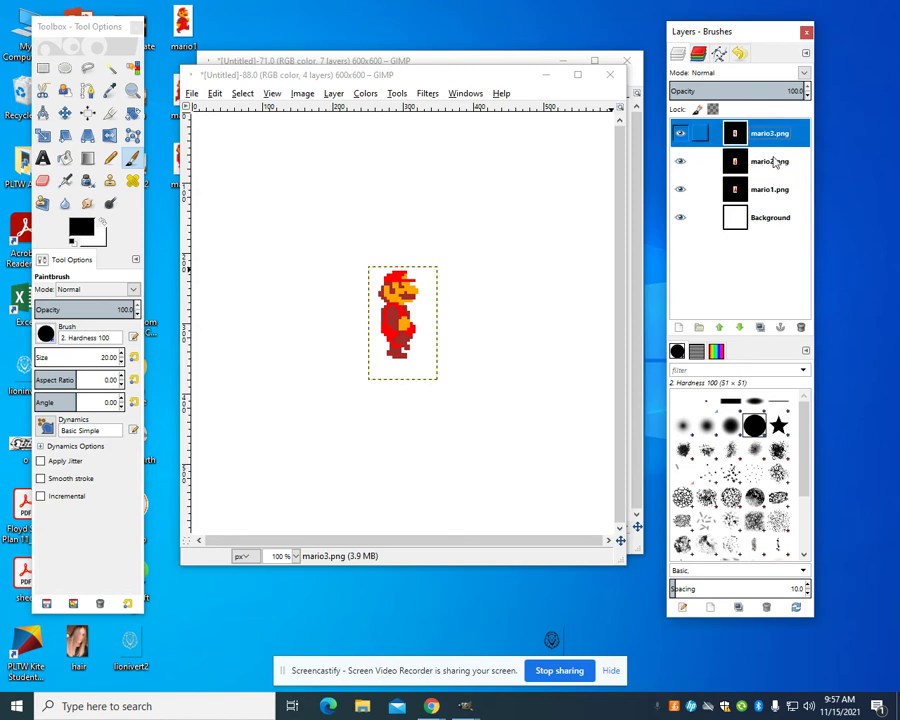
# Step: With the Move tool, shift mario2.png 2 px and mario3.png about 6 px right
pyautogui.click(772, 189)
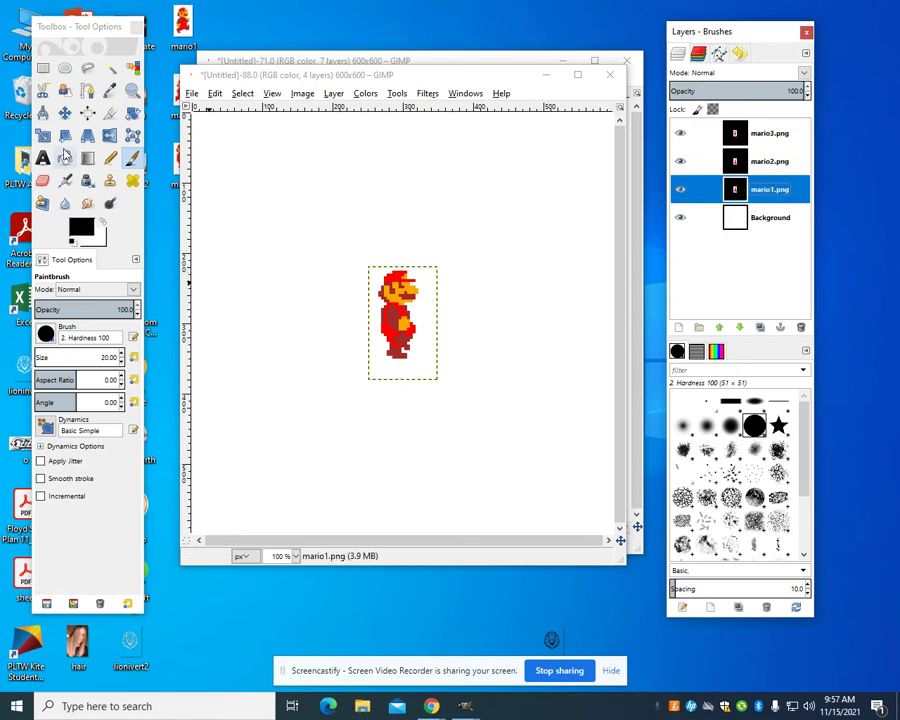
pyautogui.click(64, 112)
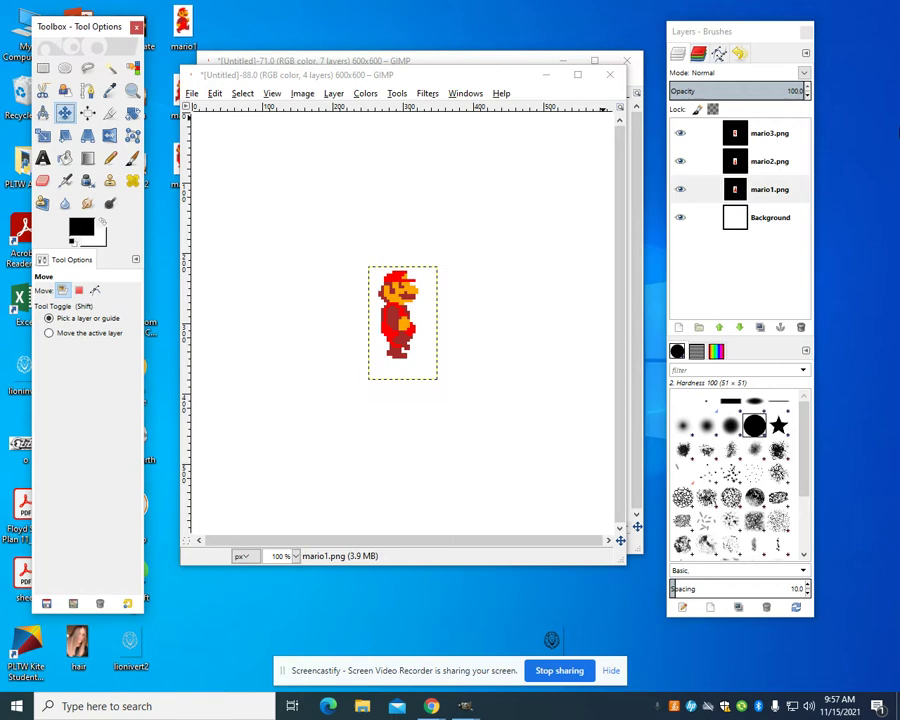
pyautogui.click(757, 166)
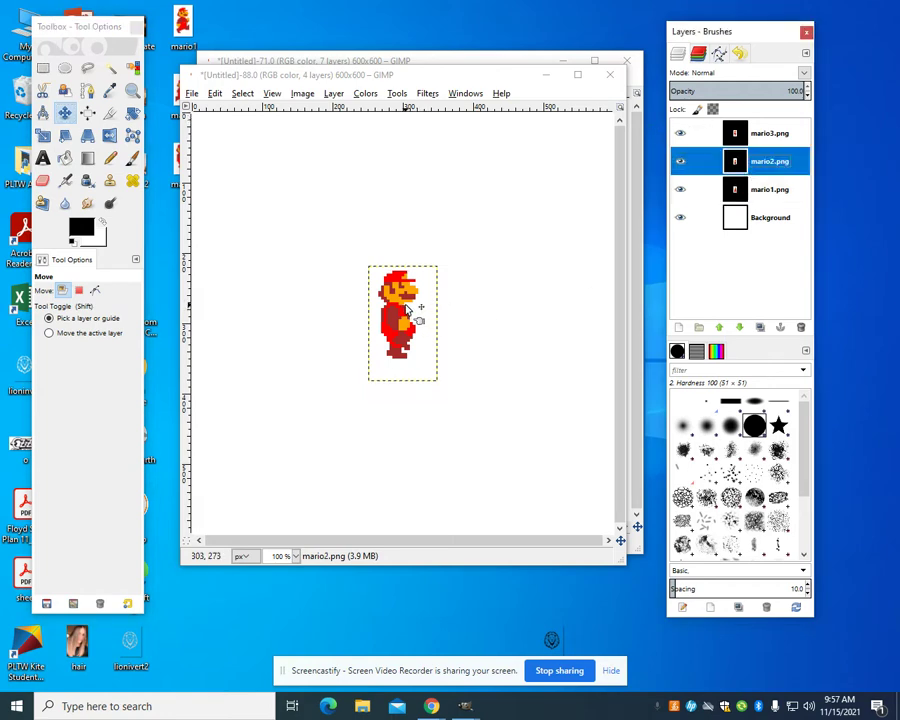
pyautogui.moveTo(407, 309); pyautogui.dragTo(408, 309)
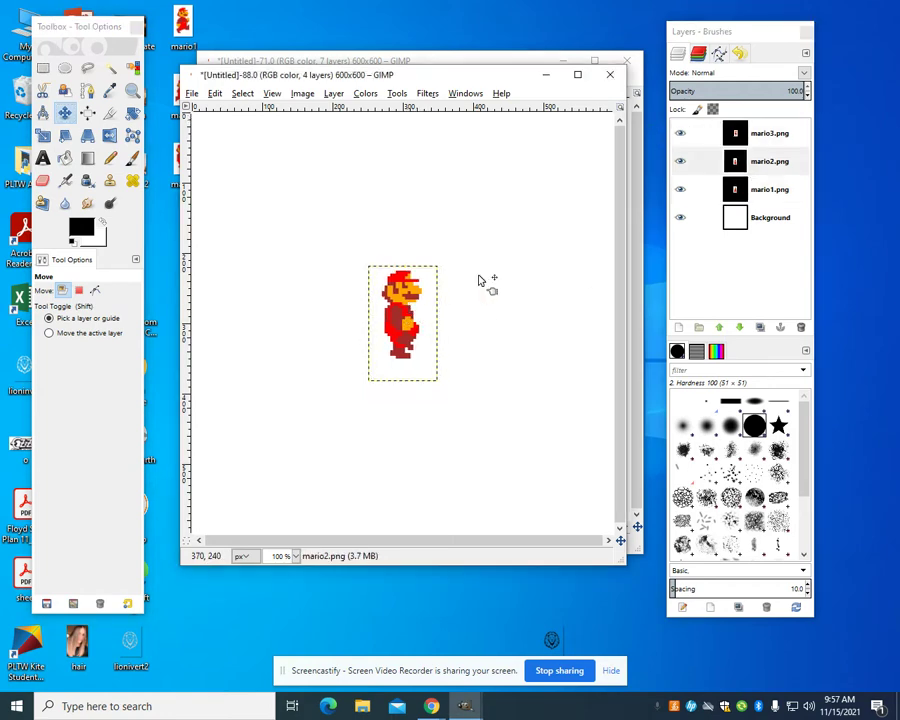
pyautogui.click(800, 140)
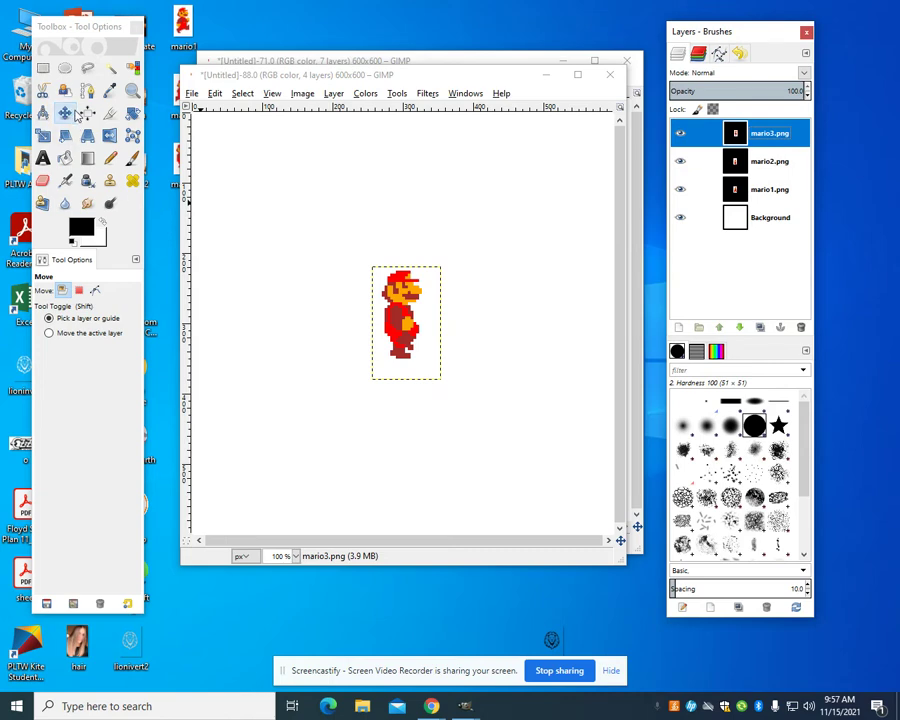
pyautogui.moveTo(407, 306); pyautogui.dragTo(421, 299)
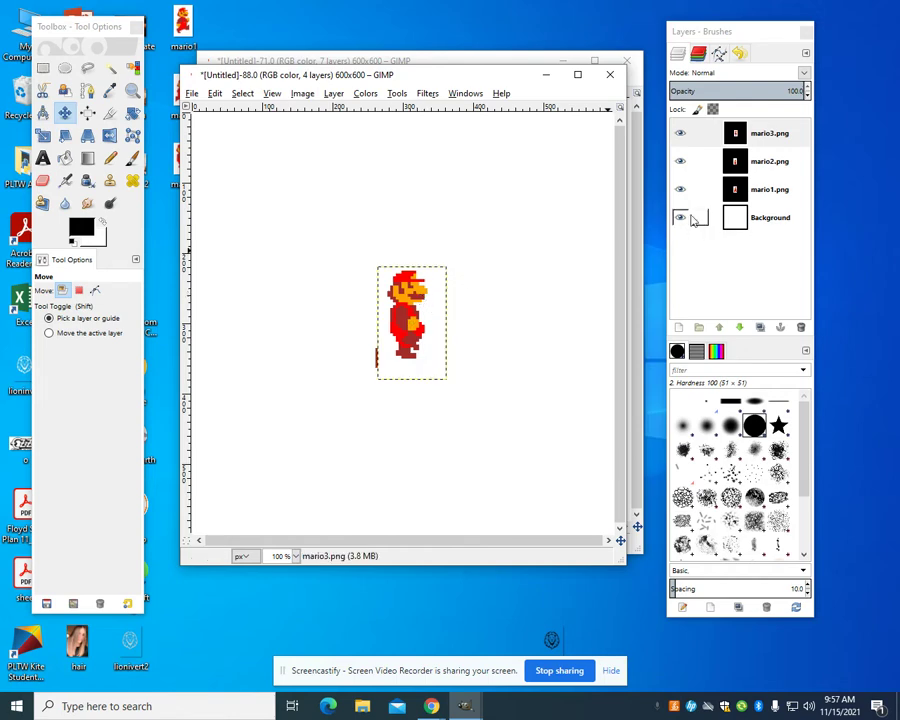
# Step: Duplicate mario1.png and mario2.png to the top, shifting the copies 15 px and 8 px right
pyautogui.rightClick(763, 197)
pyautogui.click(790, 262)
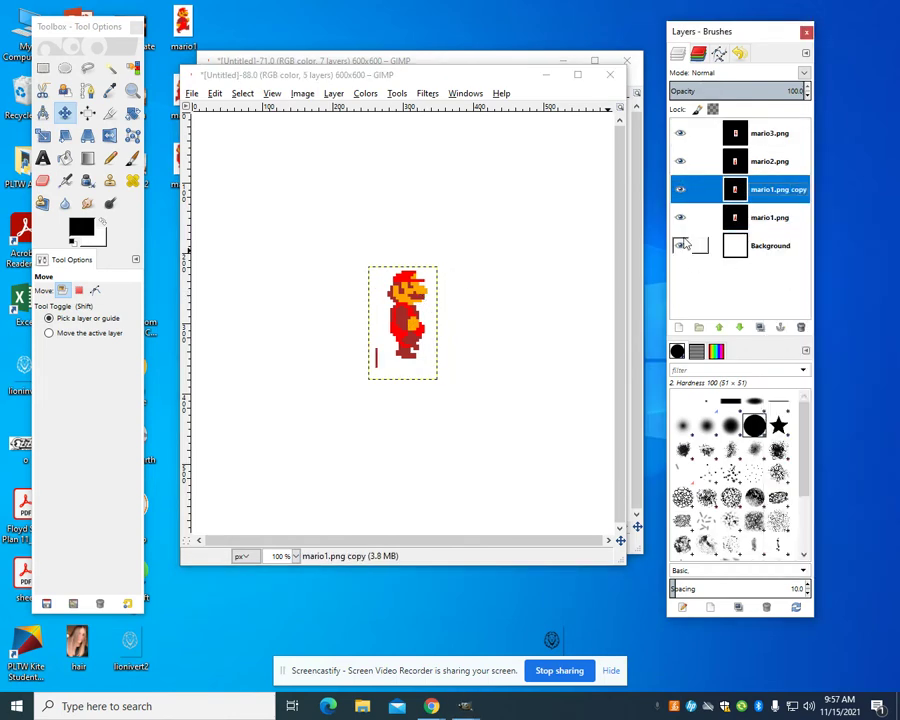
pyautogui.moveTo(690, 217); pyautogui.dragTo(712, 128)
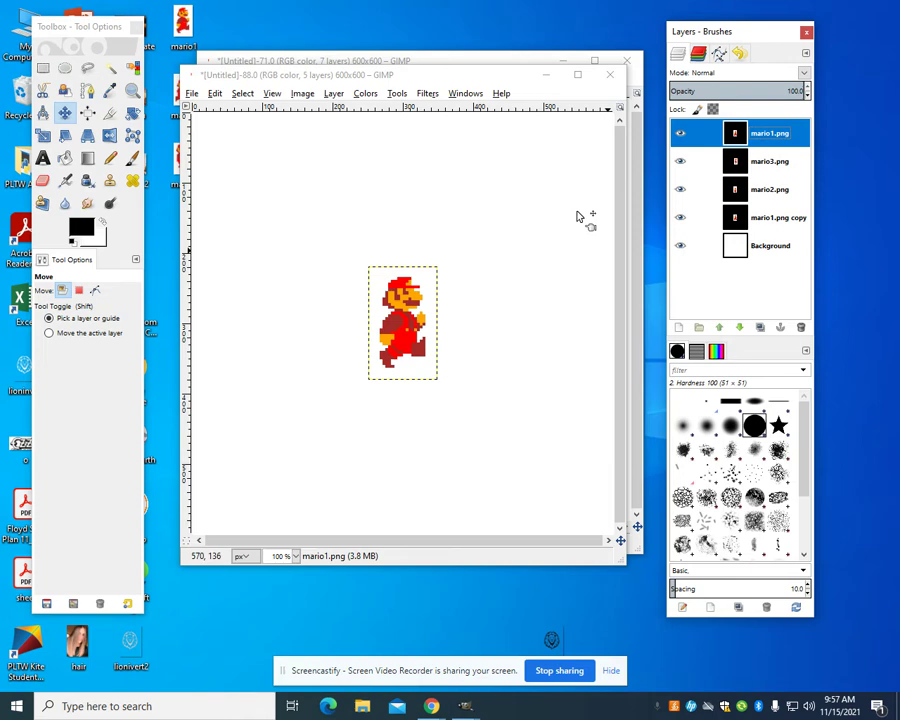
pyautogui.moveTo(398, 315); pyautogui.dragTo(409, 316)
pyautogui.click(780, 189)
pyautogui.rightClick(771, 190)
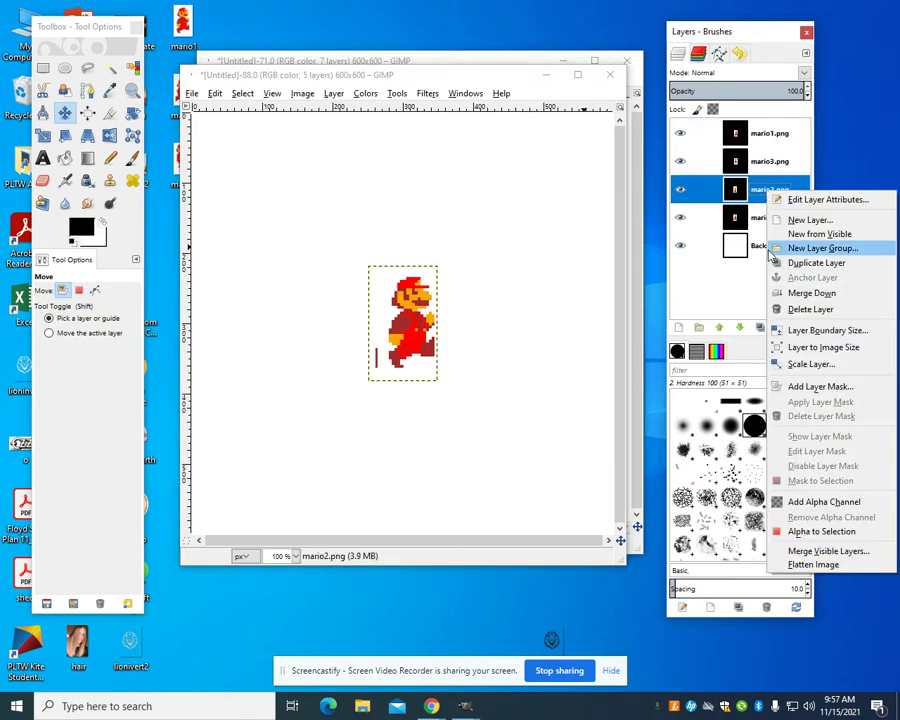
pyautogui.click(806, 262)
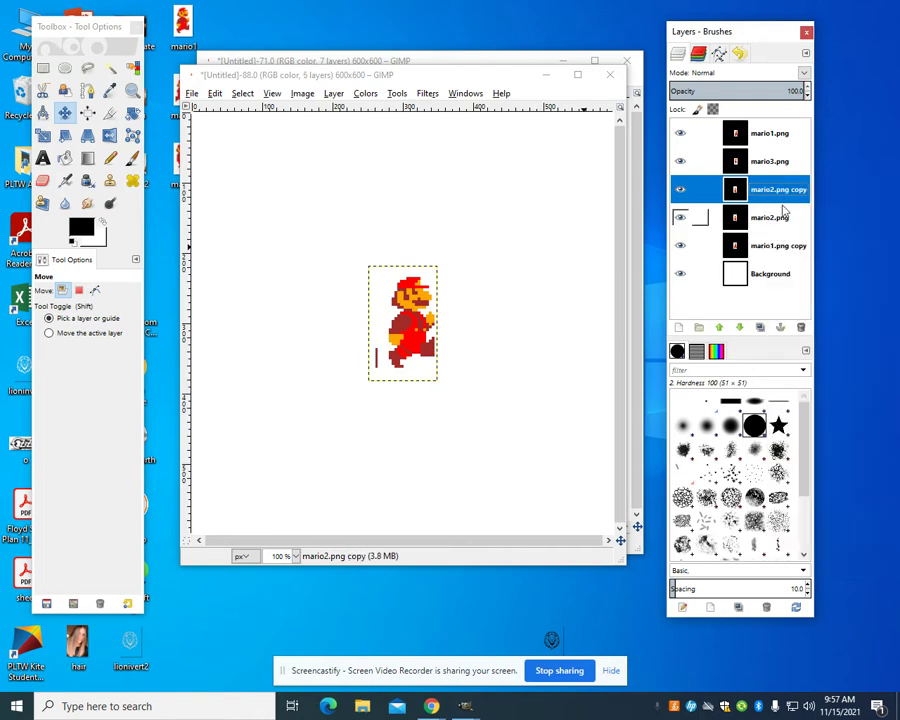
pyautogui.moveTo(781, 189); pyautogui.dragTo(779, 133)
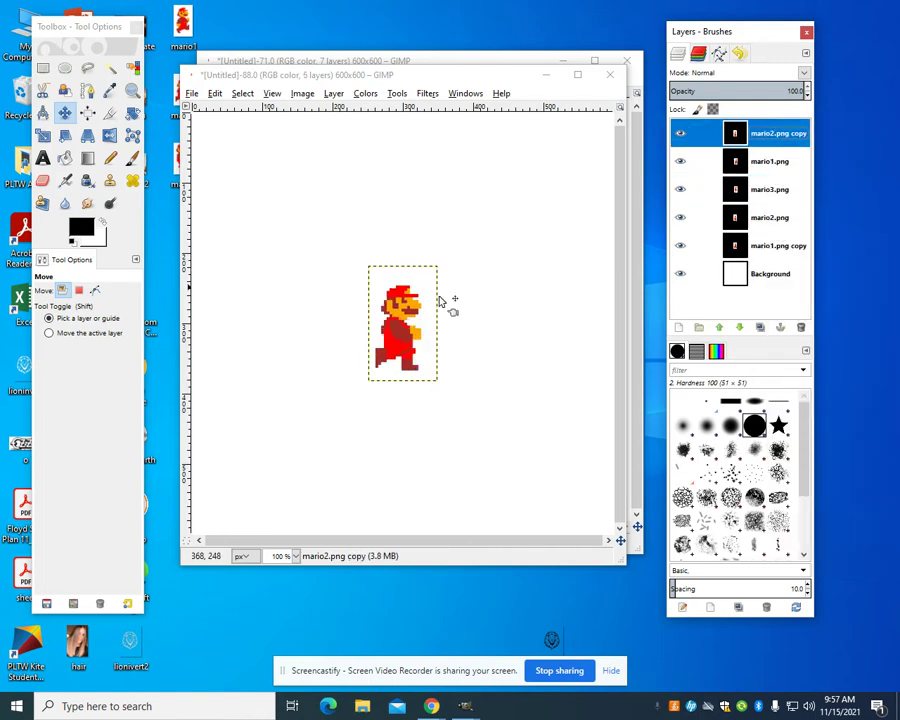
pyautogui.click(401, 334)
pyautogui.moveTo(401, 334); pyautogui.dragTo(407, 333)
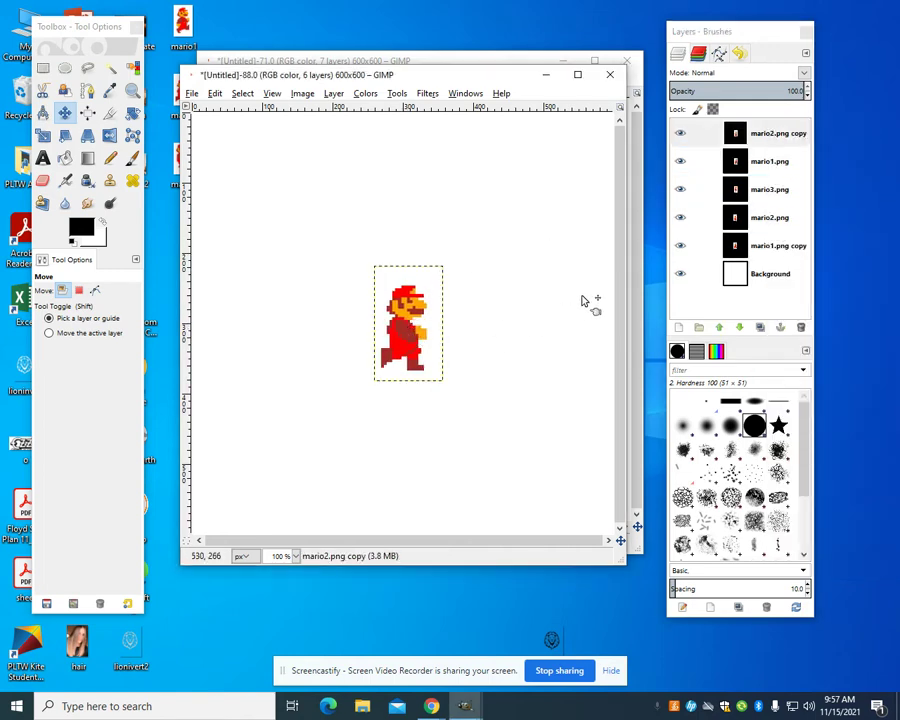
# Step: Duplicate mario3.png and the mario1.png copy to the top, shifting the newest 9 px right
pyautogui.rightClick(762, 205)
pyautogui.click(788, 274)
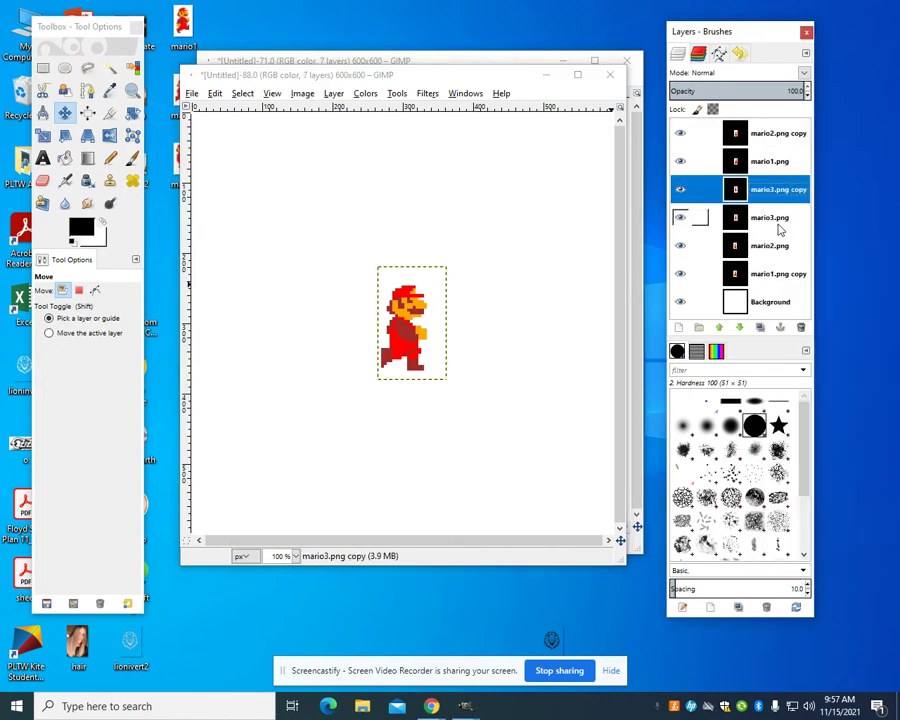
pyautogui.moveTo(765, 197); pyautogui.dragTo(775, 135)
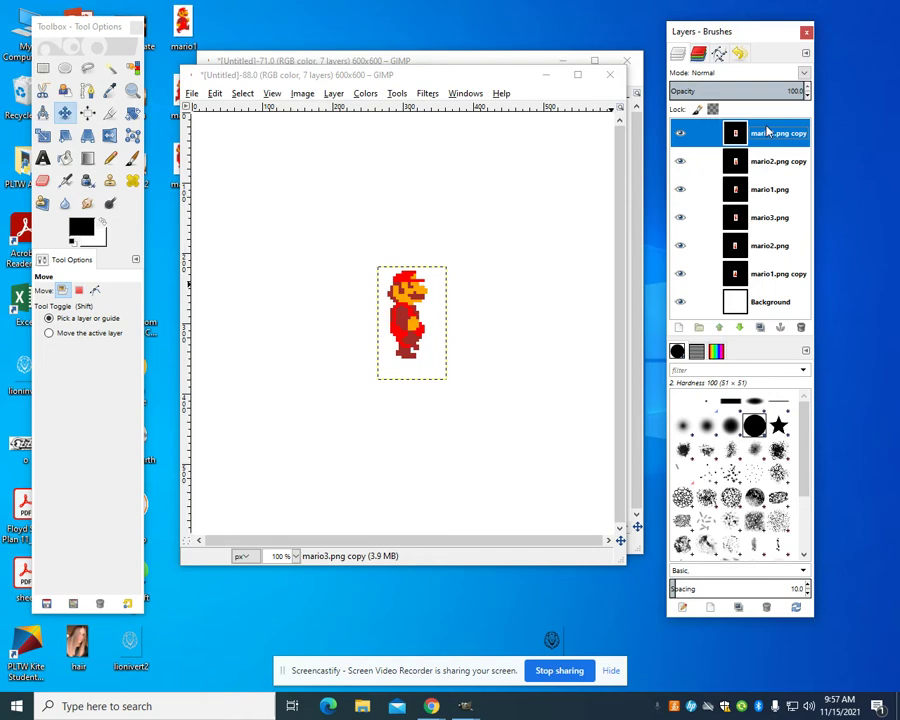
pyautogui.click(763, 283)
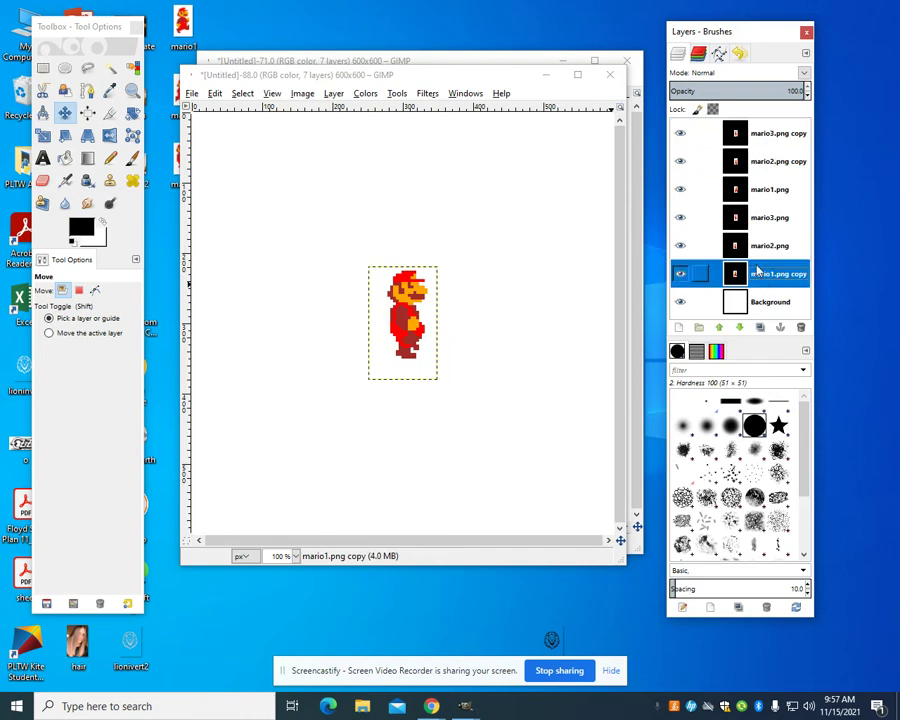
pyautogui.rightClick(757, 270)
pyautogui.click(768, 340)
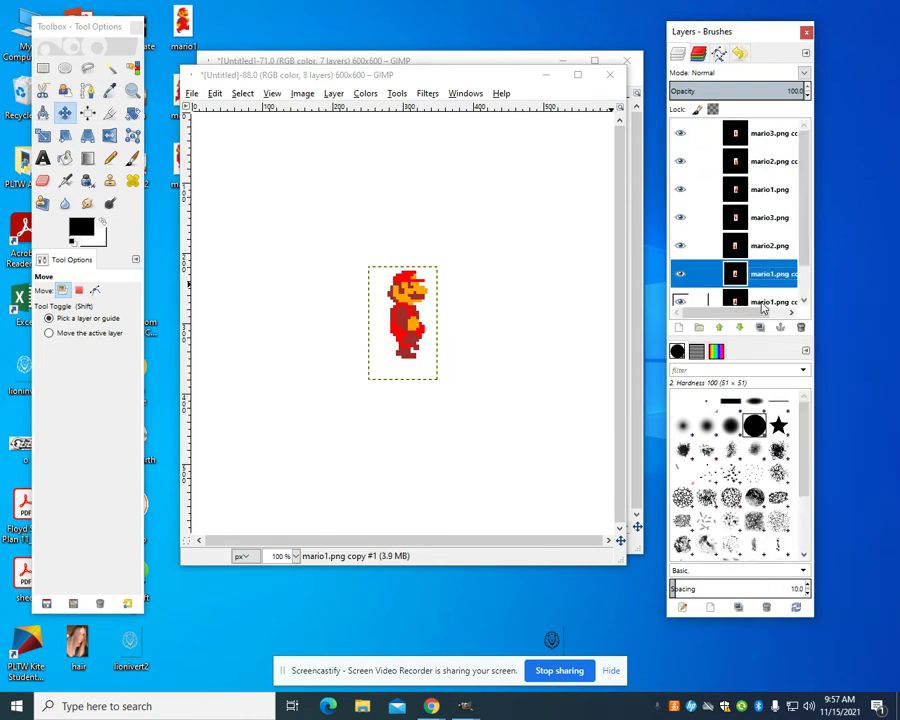
pyautogui.moveTo(757, 265); pyautogui.dragTo(758, 133)
pyautogui.moveTo(404, 320); pyautogui.dragTo(422, 323)
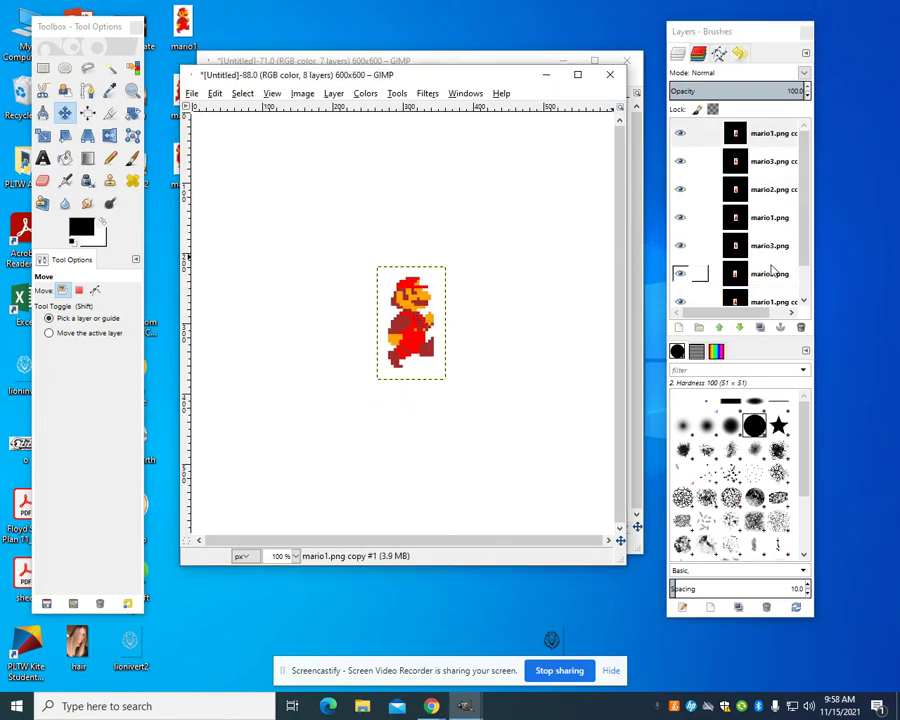
# Step: Duplicate the mario2.png and mario3.png copies to the top, shifting each further right
pyautogui.rightClick(771, 284)
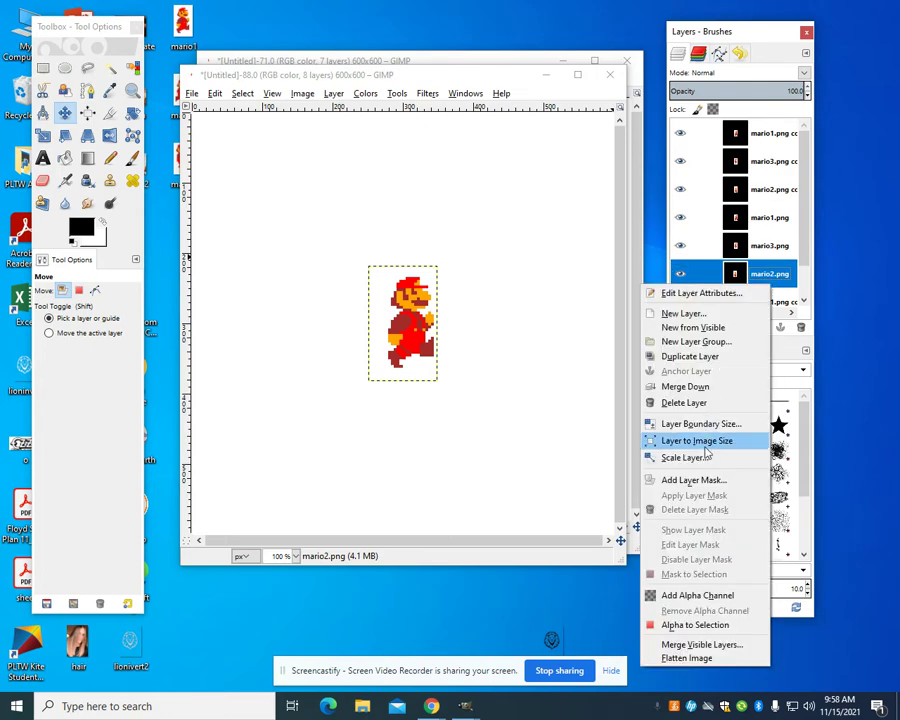
pyautogui.click(727, 358)
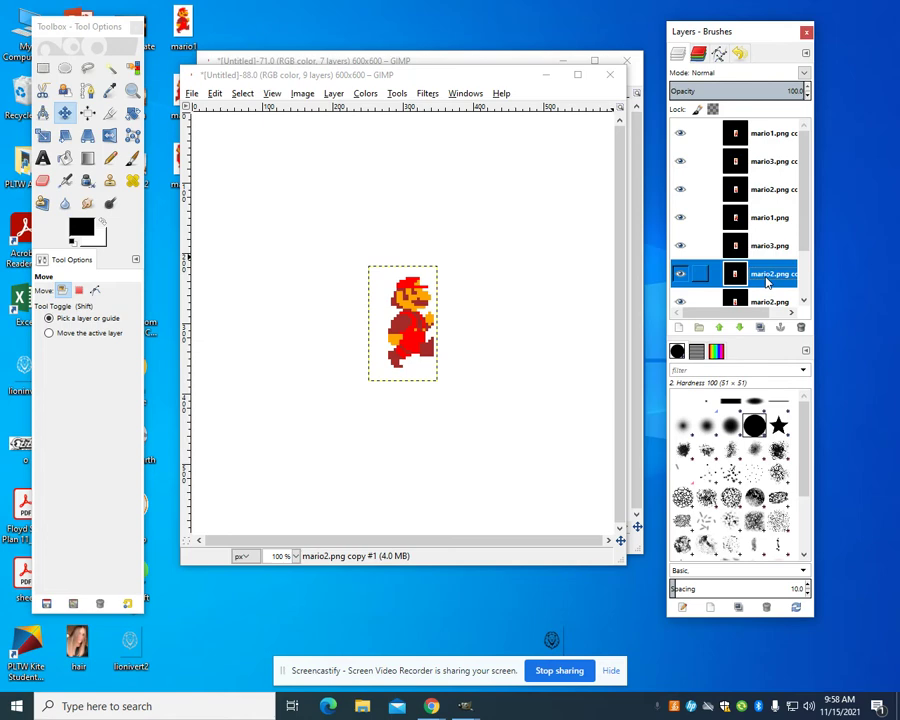
pyautogui.moveTo(766, 283); pyautogui.dragTo(766, 128)
pyautogui.moveTo(406, 326); pyautogui.dragTo(416, 328)
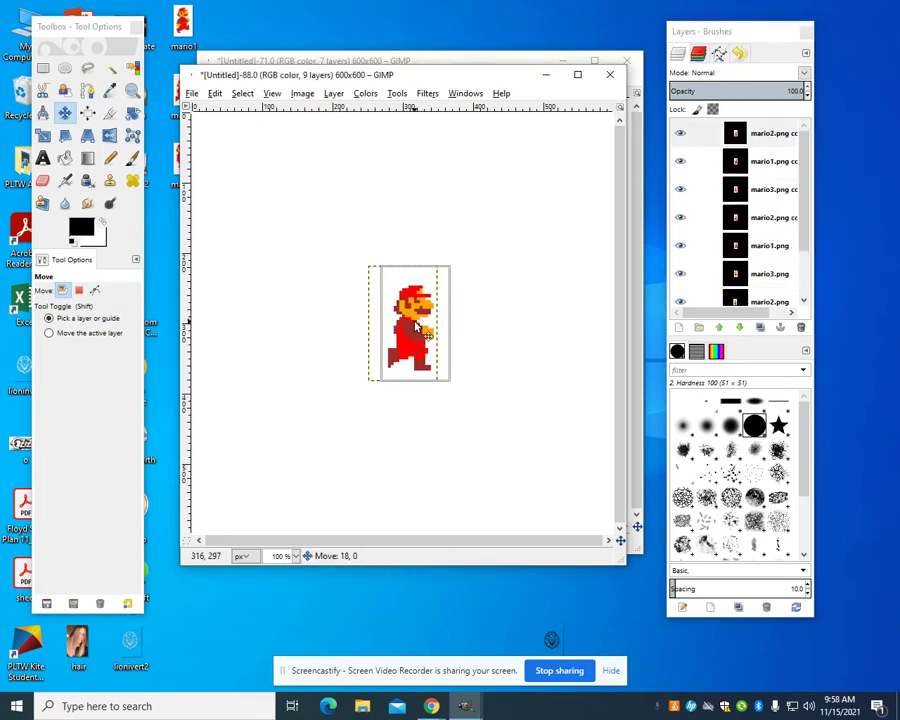
pyautogui.moveTo(416, 328); pyautogui.dragTo(419, 328)
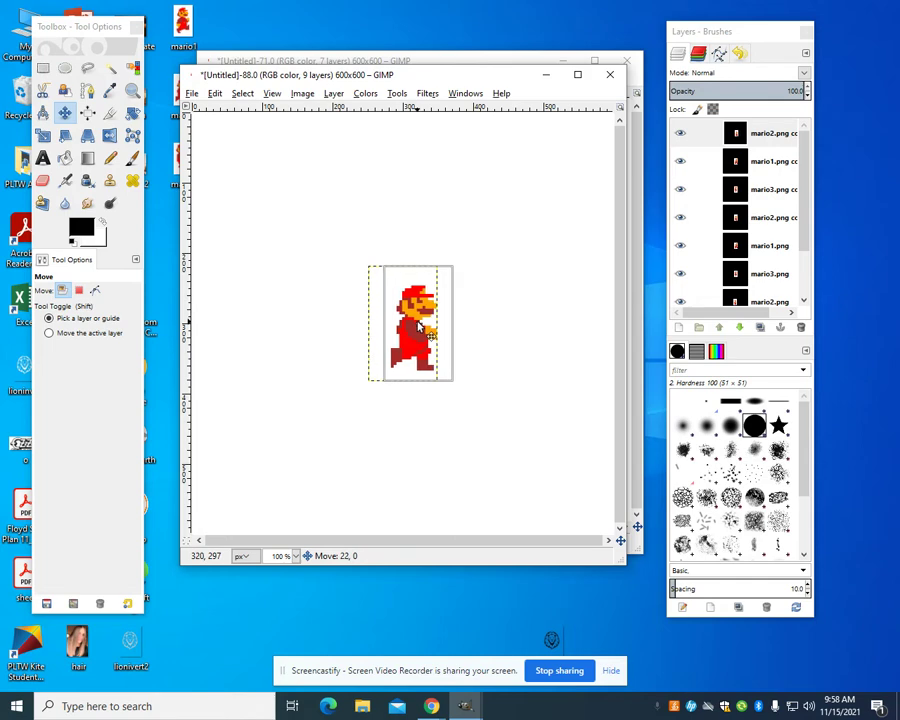
pyautogui.rightClick(779, 190)
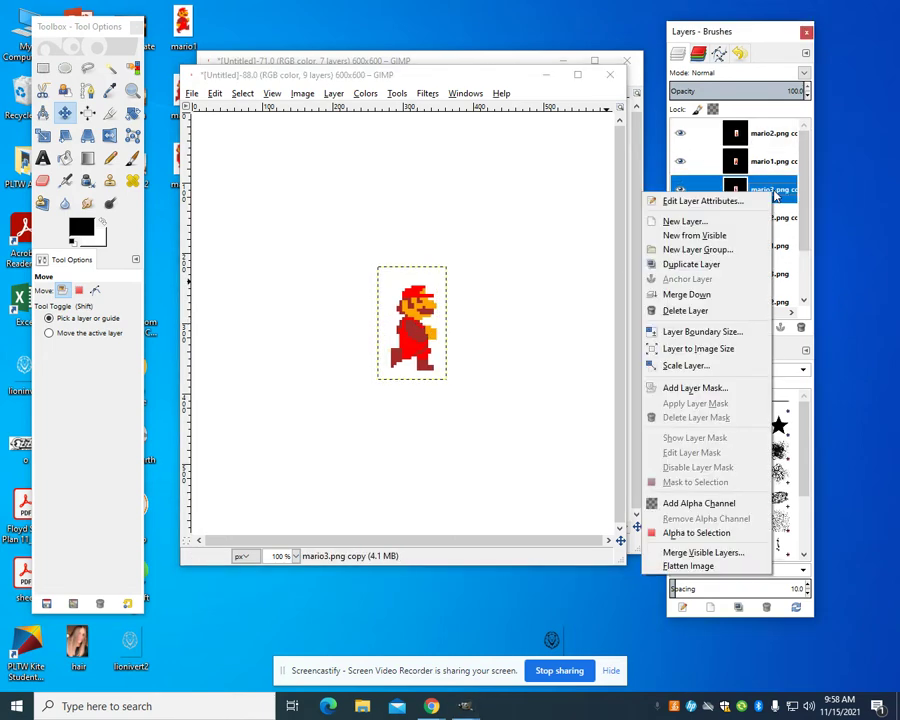
pyautogui.click(740, 264)
pyautogui.moveTo(760, 228); pyautogui.dragTo(760, 130)
pyautogui.moveTo(418, 316); pyautogui.dragTo(448, 317)
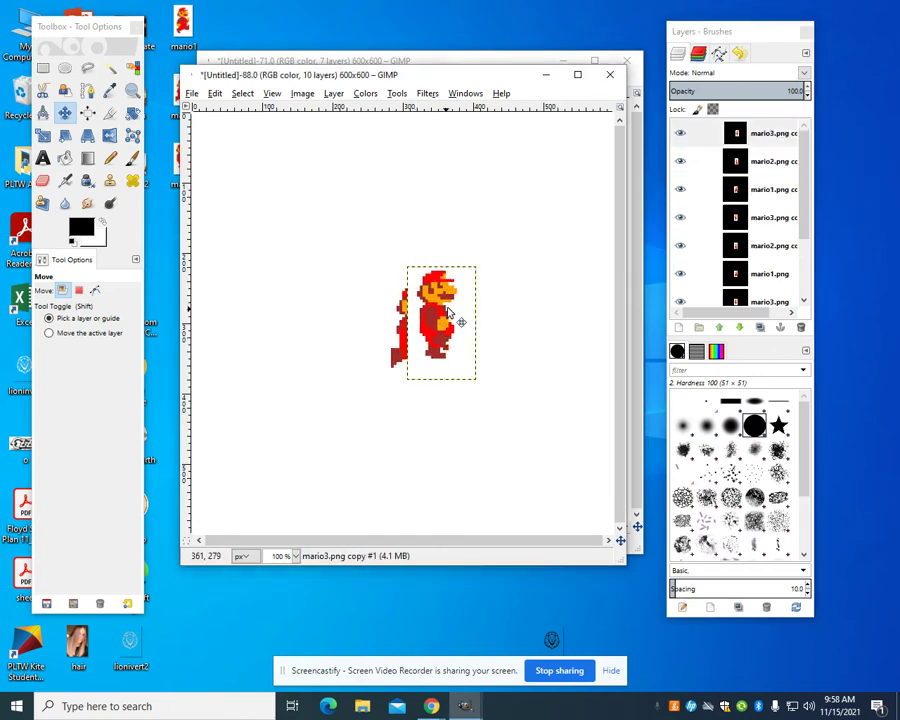
# Step: Toggle the top layers' visibility to compare poses, leaving the top layer visible
pyautogui.click(680, 160)
pyautogui.click(679, 134)
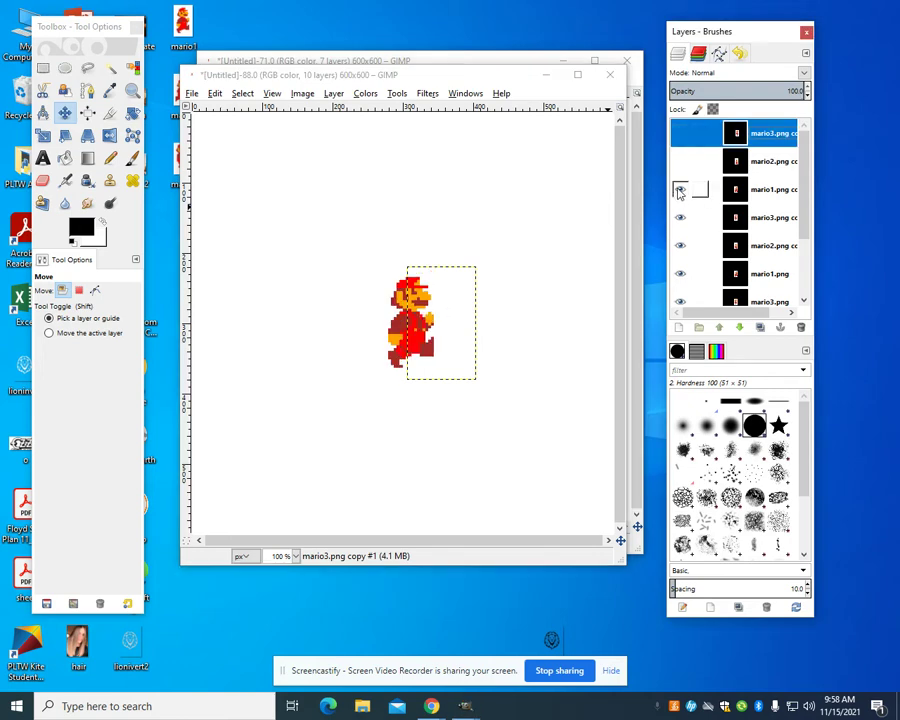
pyautogui.click(680, 134)
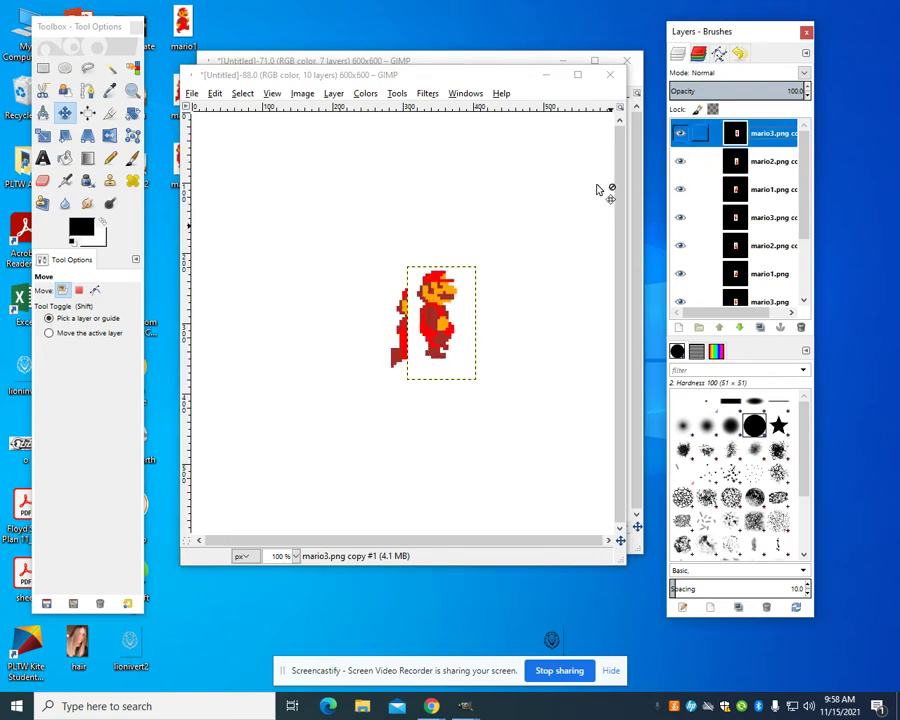
# Step: Launch Filters > Animation > Playback and start playing the Mario animation
pyautogui.click(428, 93)
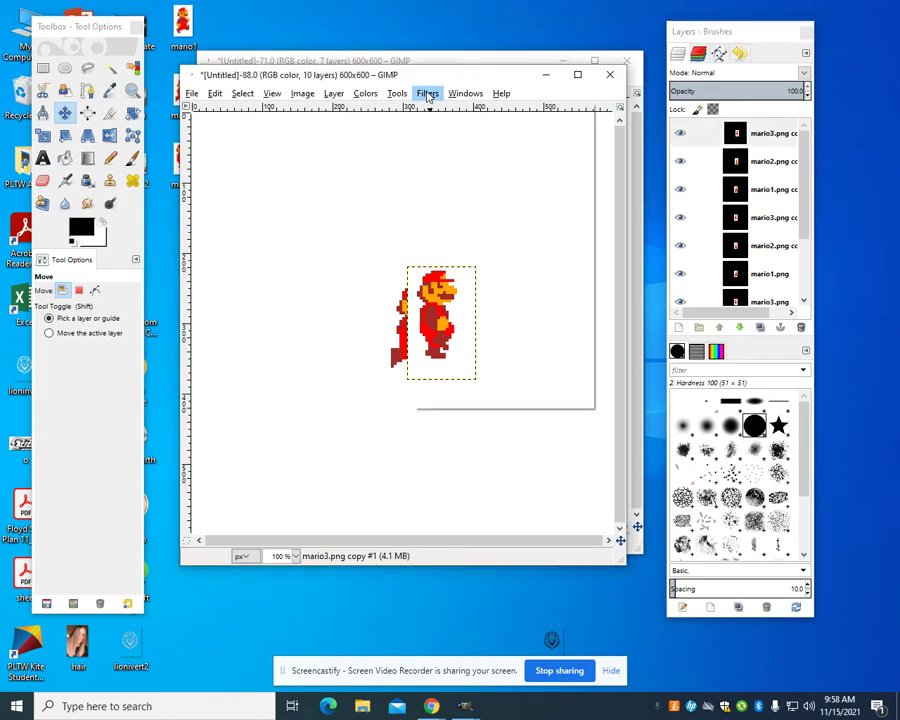
pyautogui.moveTo(466, 348)
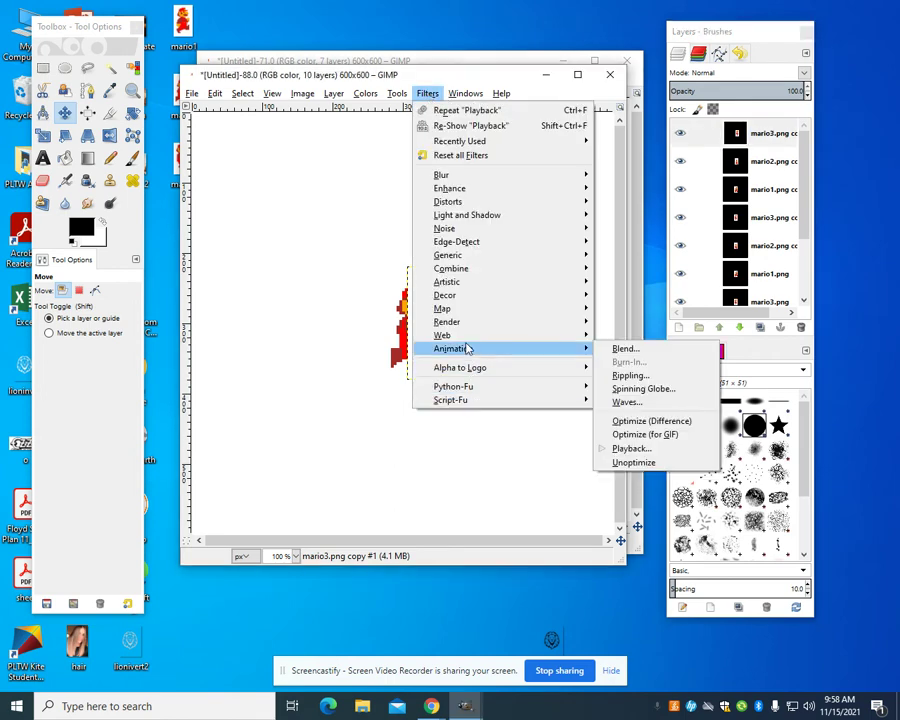
pyautogui.click(643, 450)
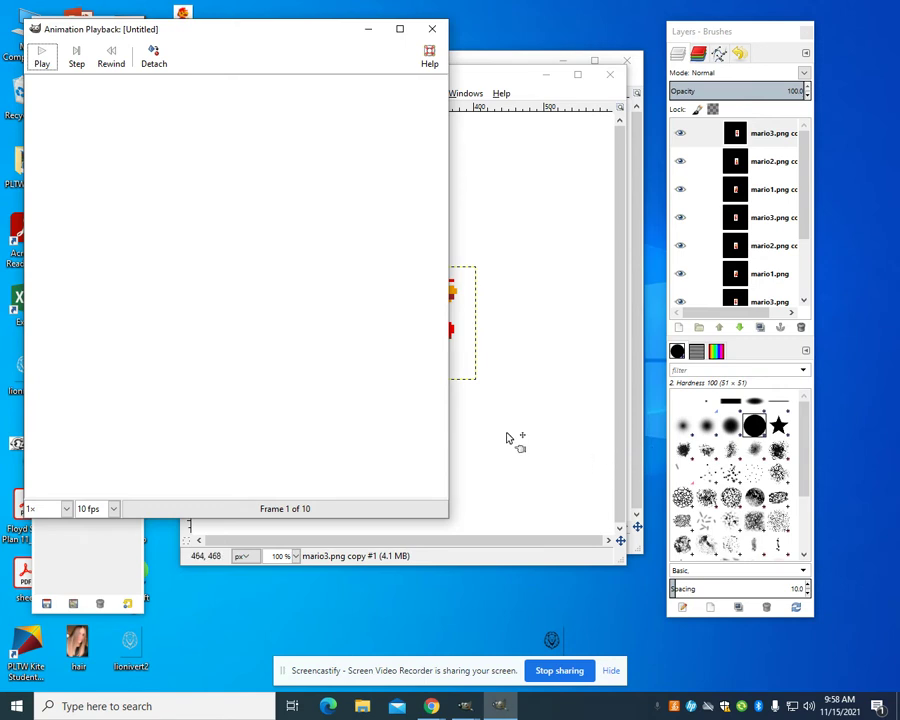
pyautogui.moveTo(287, 40); pyautogui.dragTo(423, 107)
pyautogui.click(173, 120)
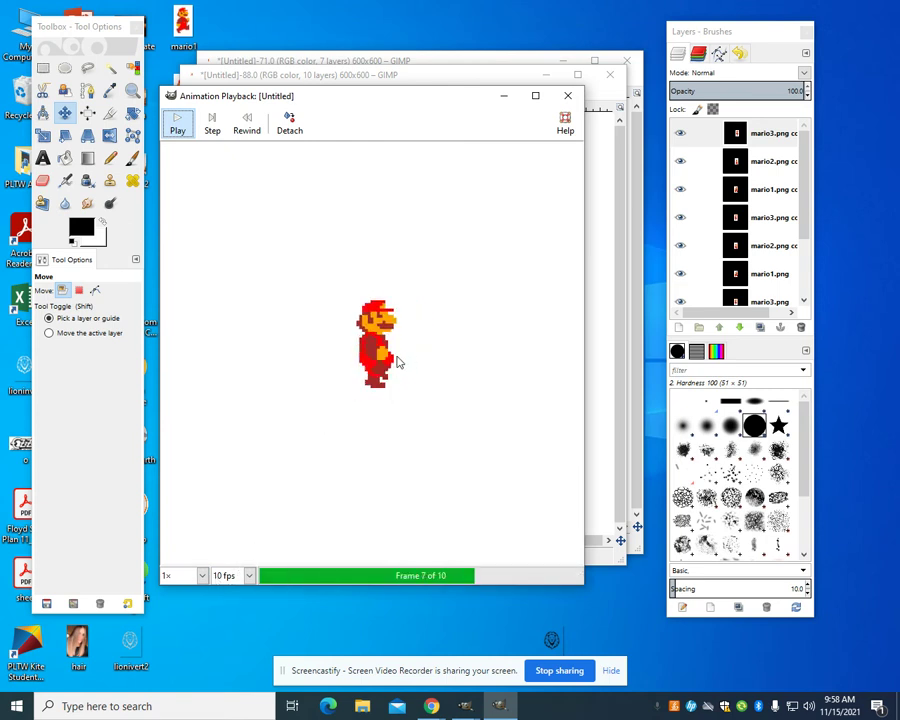
# Step: Slow the playback speed to 0.5x and watch the animation
pyautogui.click(203, 578)
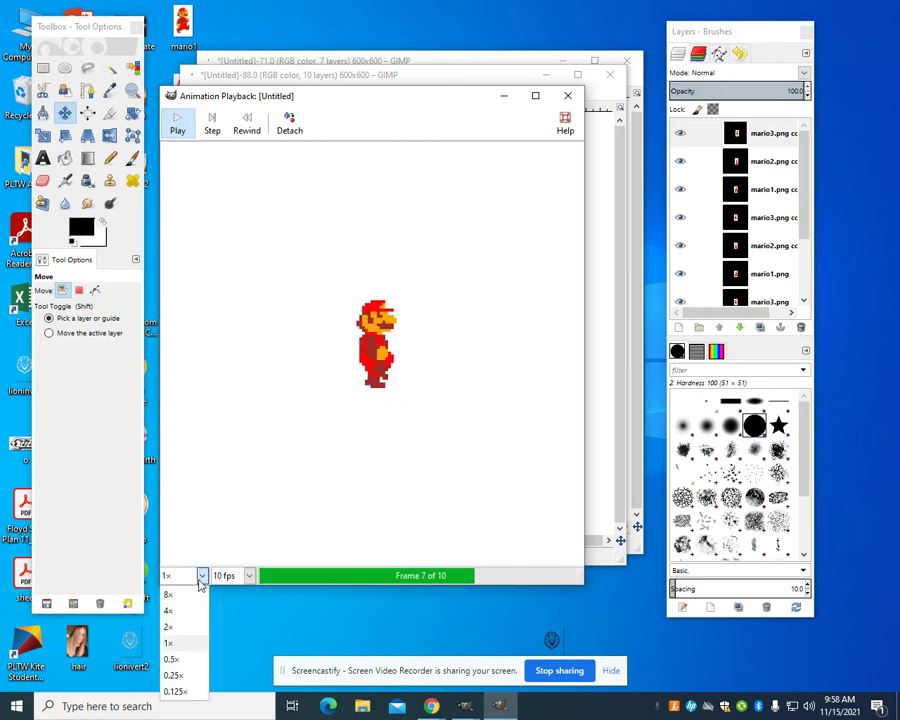
pyautogui.click(192, 661)
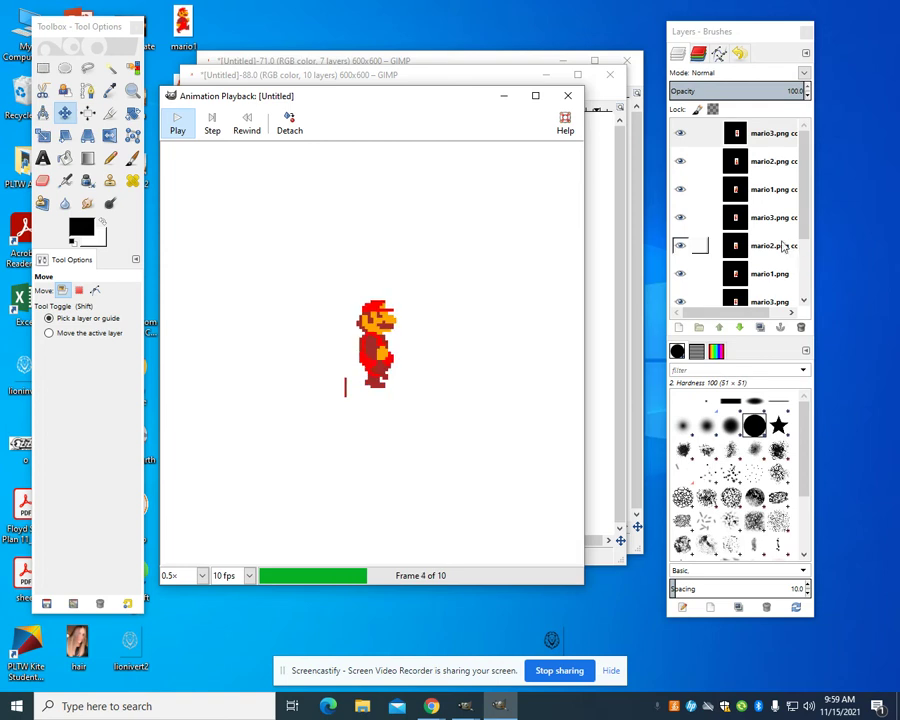
pyautogui.scroll(-1, 778, 253)
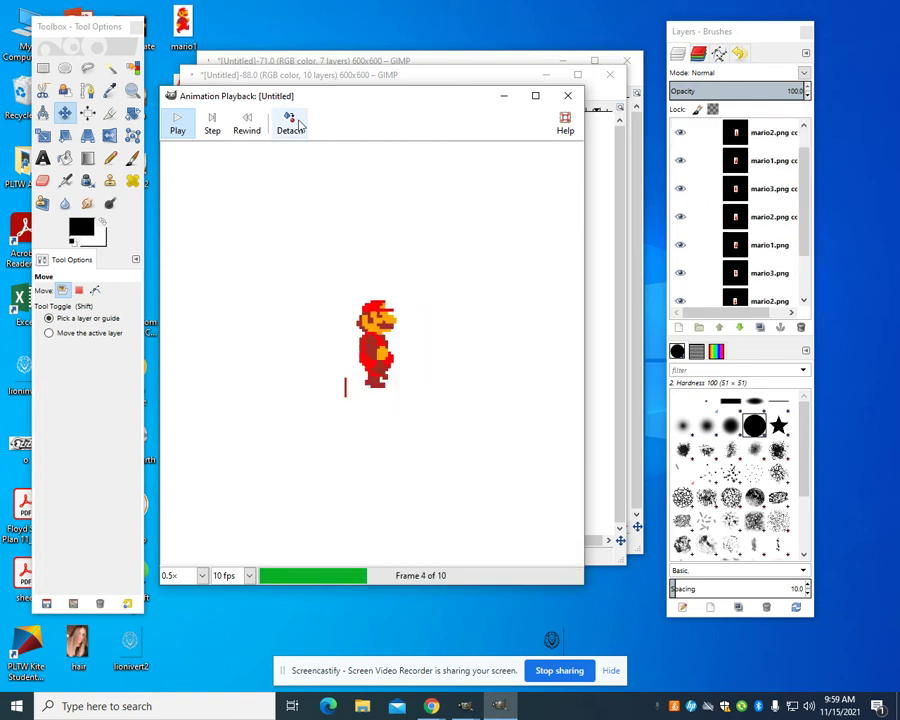
pyautogui.scroll(-2, 770, 178)
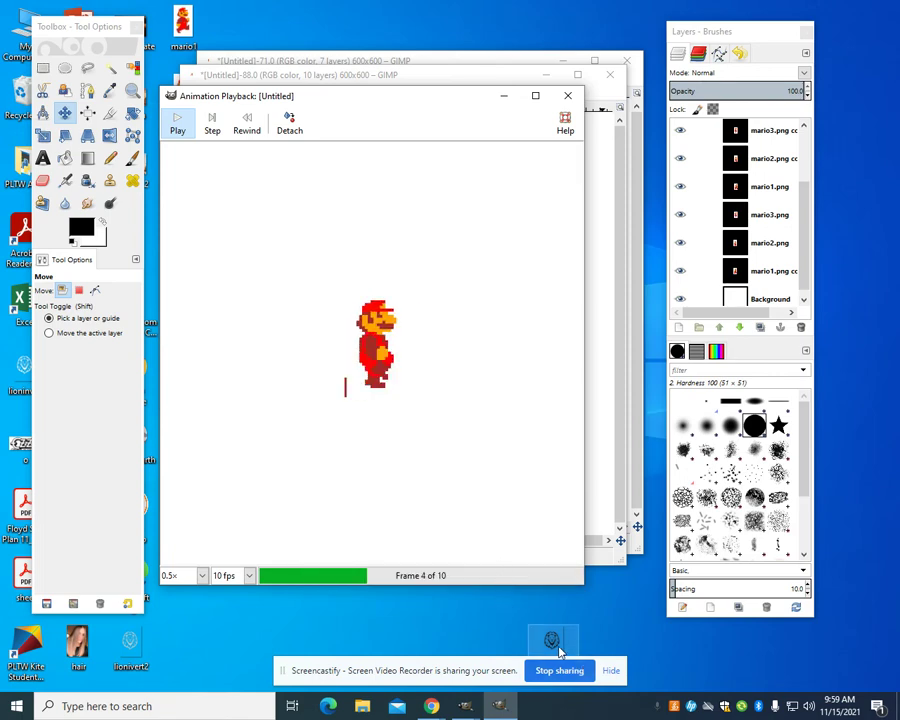
# Step: Close the playback preview and begin exporting the image as Untitled.gif
pyautogui.click(568, 96)
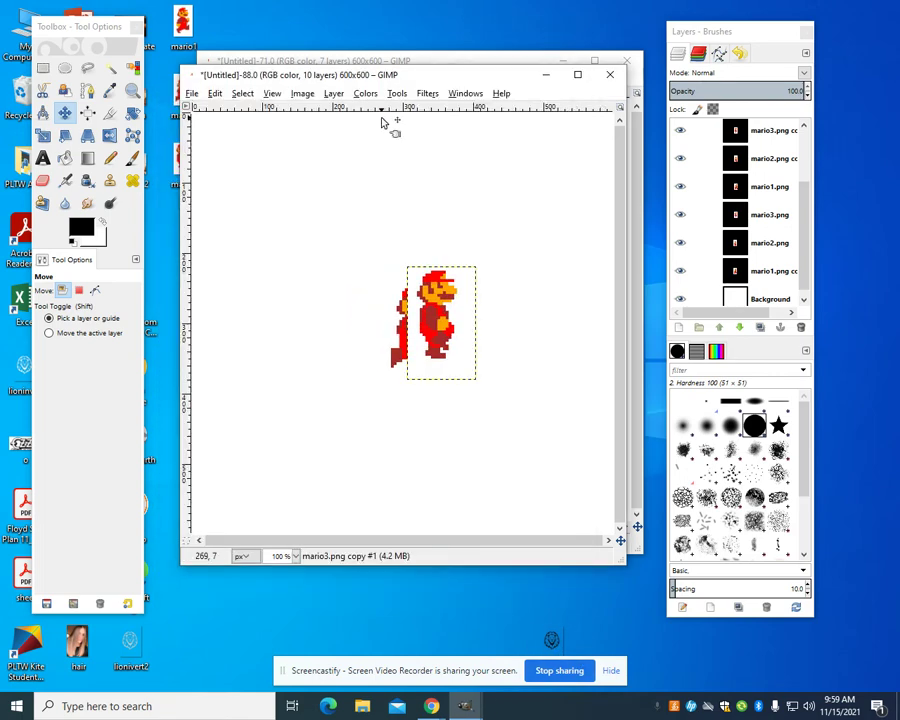
pyautogui.click(192, 94)
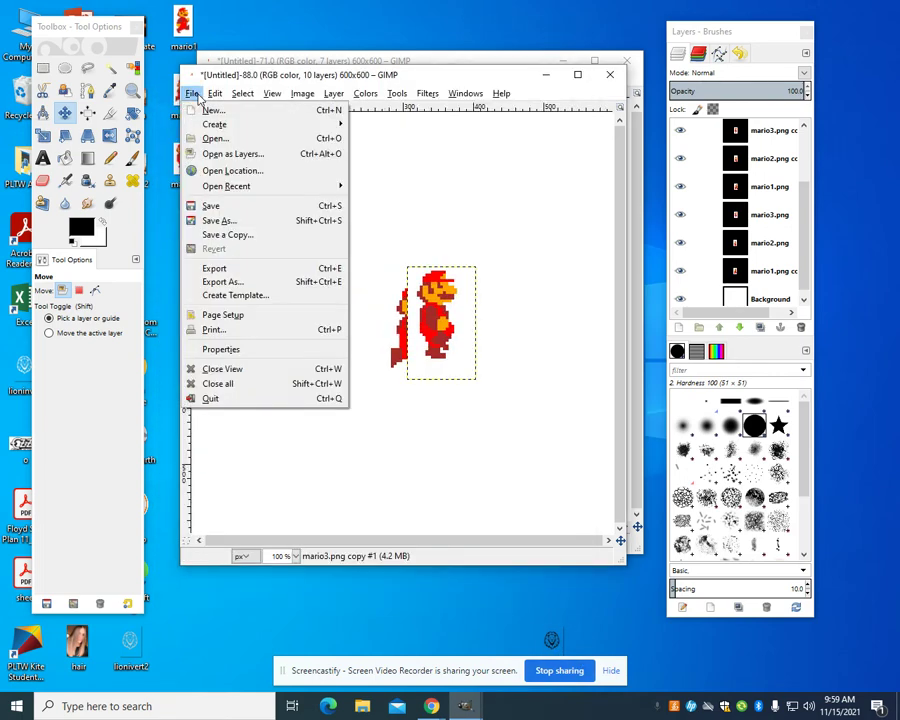
pyautogui.click(225, 281)
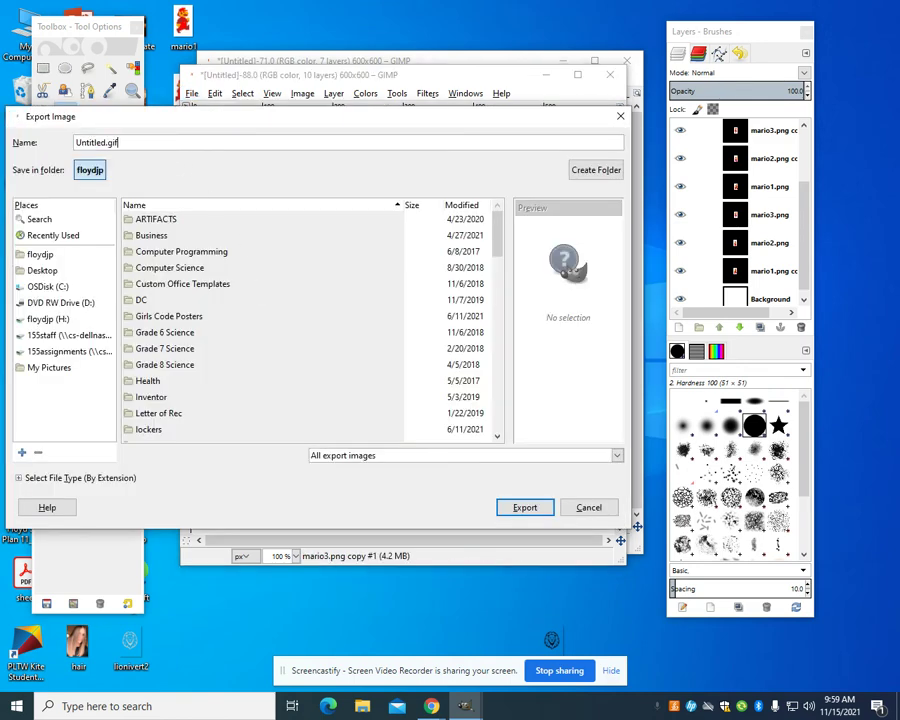
pyautogui.press('Return')
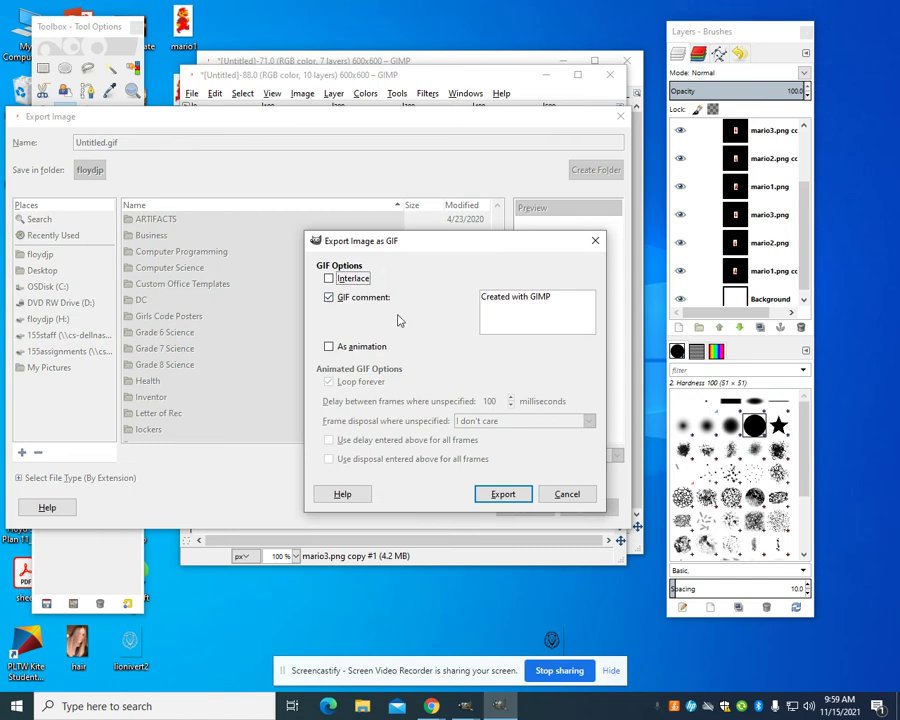
# Step: Uncheck GIF comment, enable As animation, then cancel the export and close its dialog
pyautogui.click(362, 300)
pyautogui.click(346, 348)
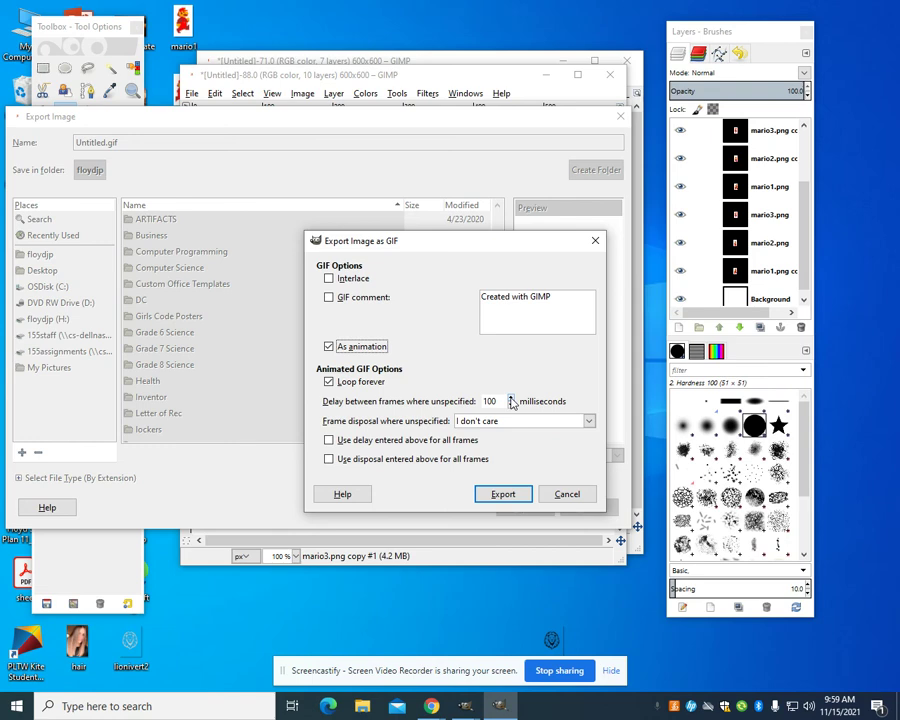
pyautogui.click(566, 492)
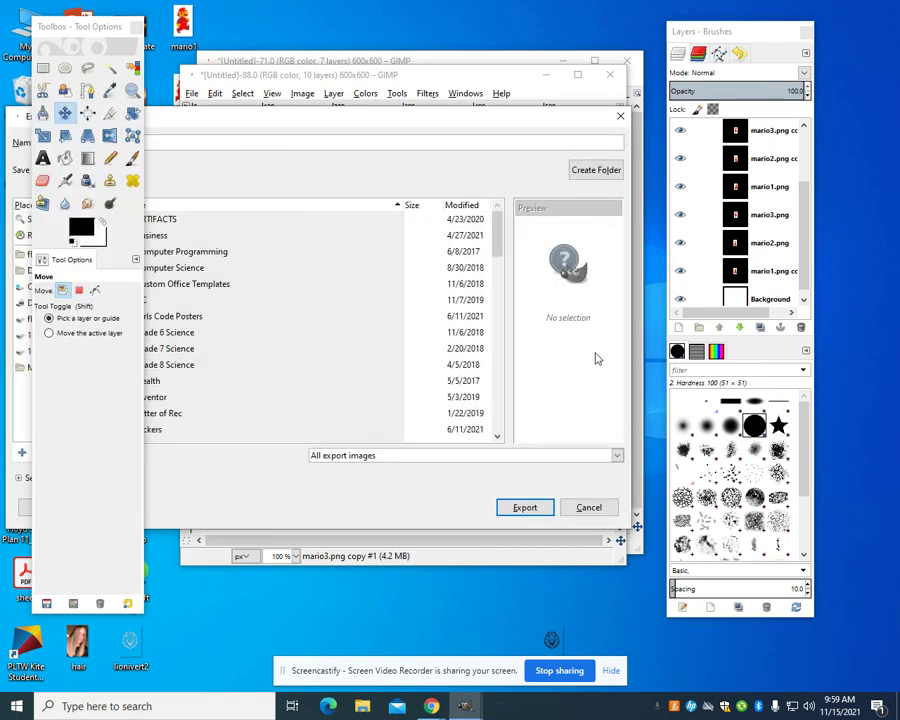
pyautogui.click(620, 118)
# Step: Rename the top layer to 'mario3.png copy (100ms)', then select the mario2.png copy layer
pyautogui.click(788, 136)
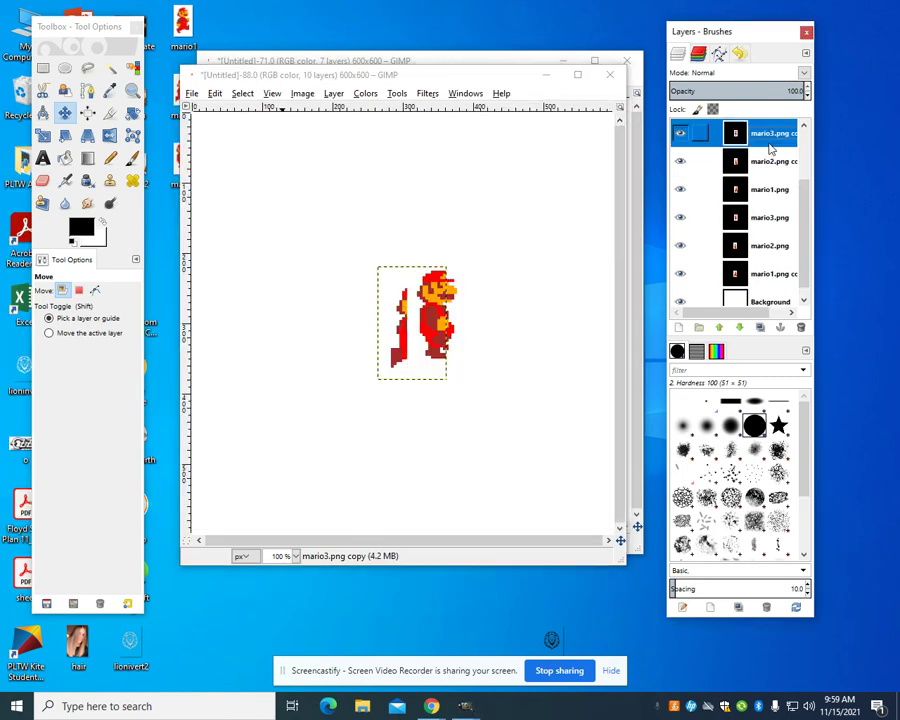
pyautogui.rightClick(770, 147)
pyautogui.click(755, 152)
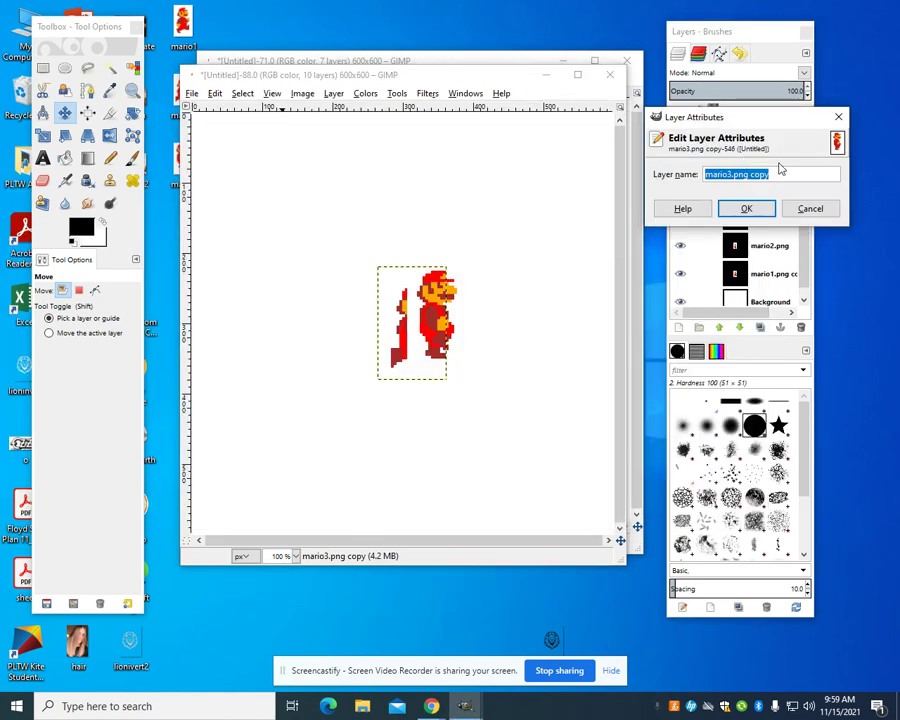
pyautogui.click(802, 171)
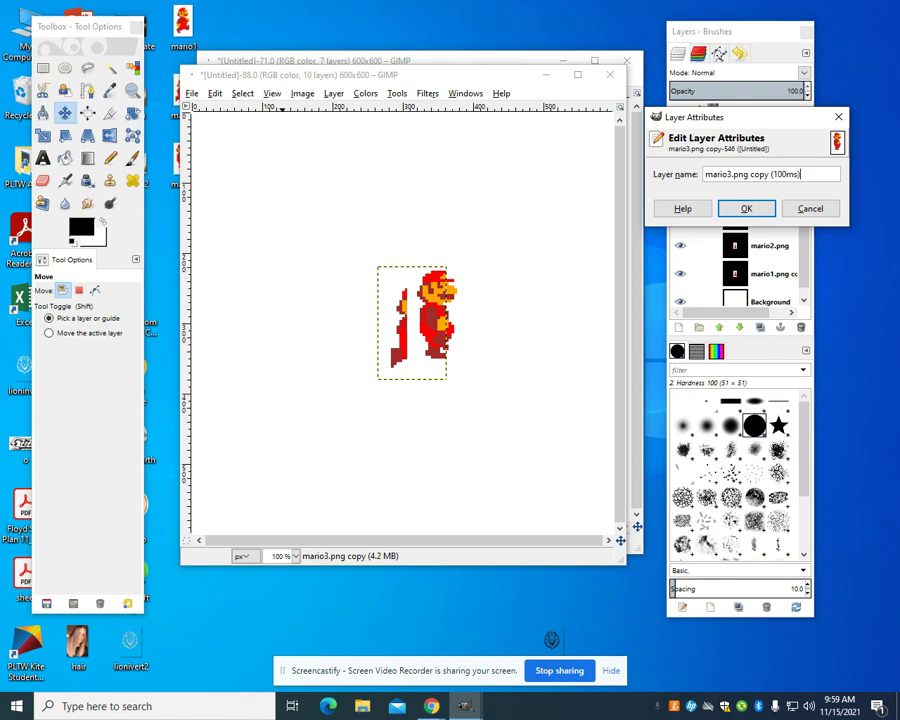
pyautogui.click(768, 207)
pyautogui.click(774, 162)
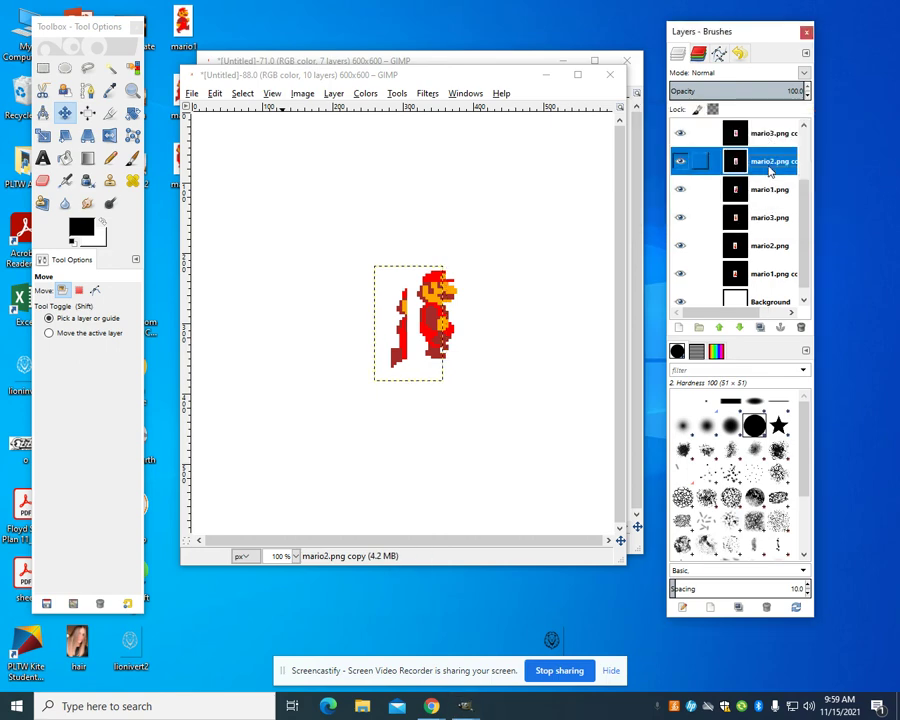
pyautogui.rightClick(774, 168)
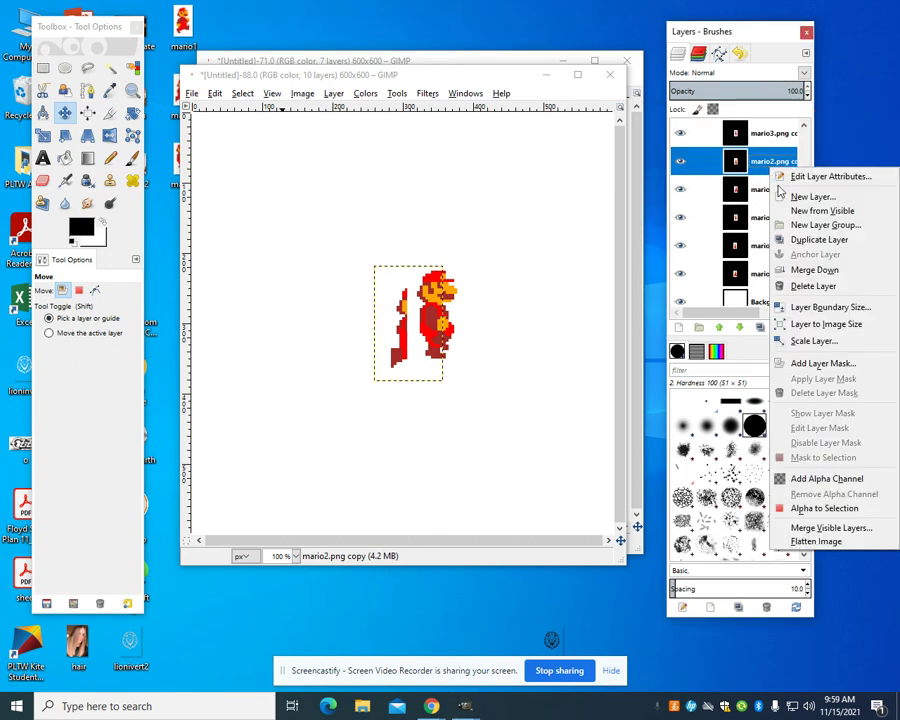